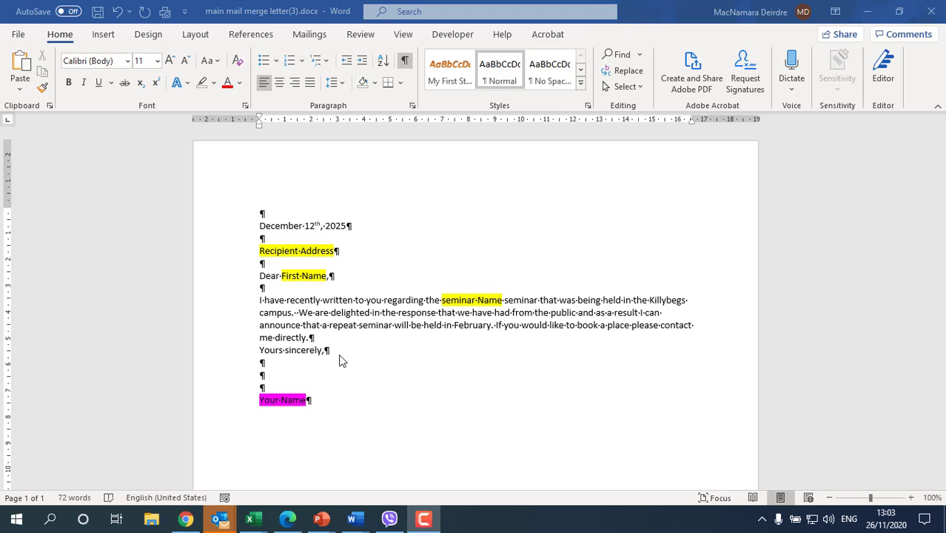
Launch the Step-by-Step Mail Merge Wizard with Letters as the document type.
{"action": "left_click", "coordinate": [308, 35]}
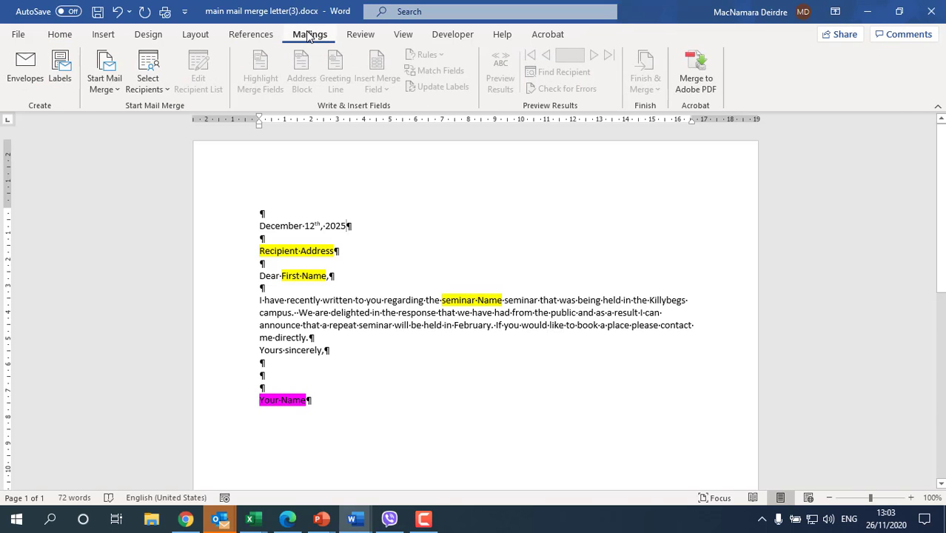
{"action": "left_click", "coordinate": [106, 86]}
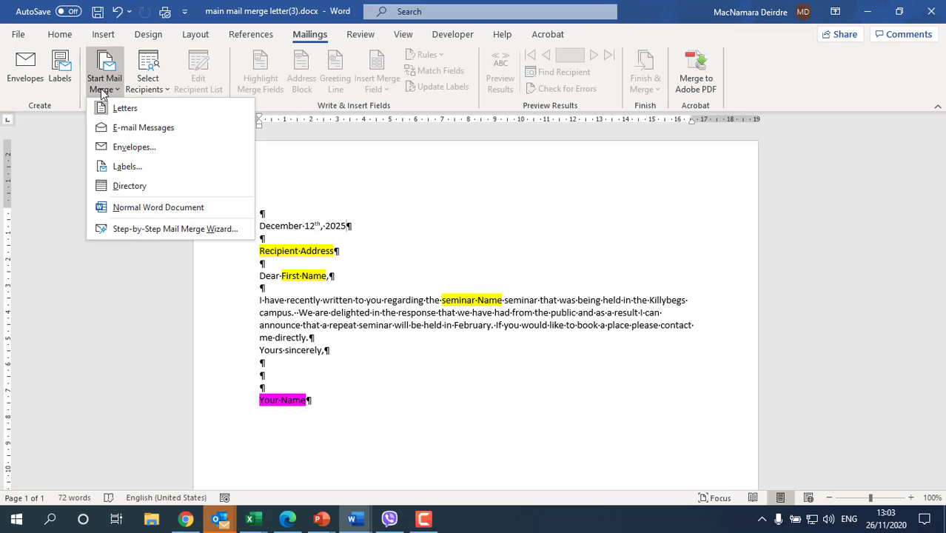
{"action": "left_click", "coordinate": [123, 230]}
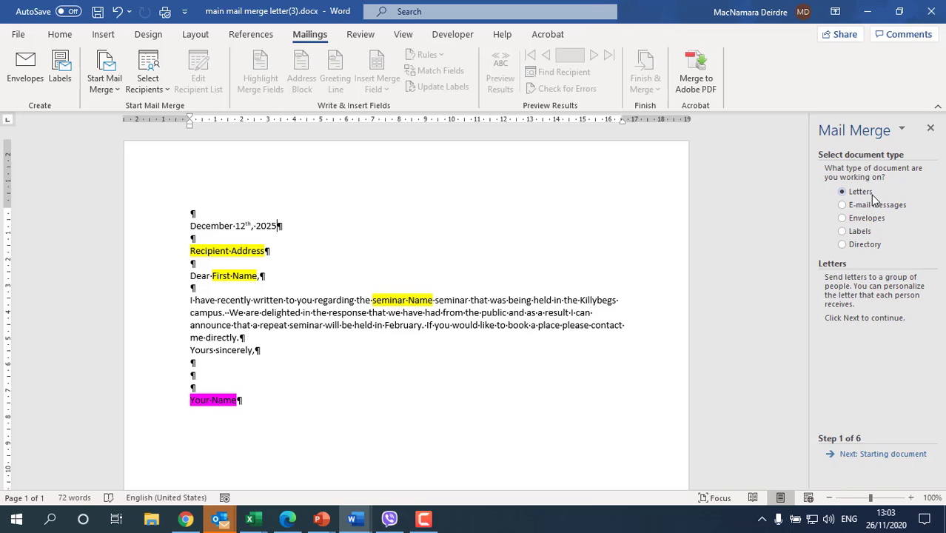
{"action": "left_click", "coordinate": [858, 455]}
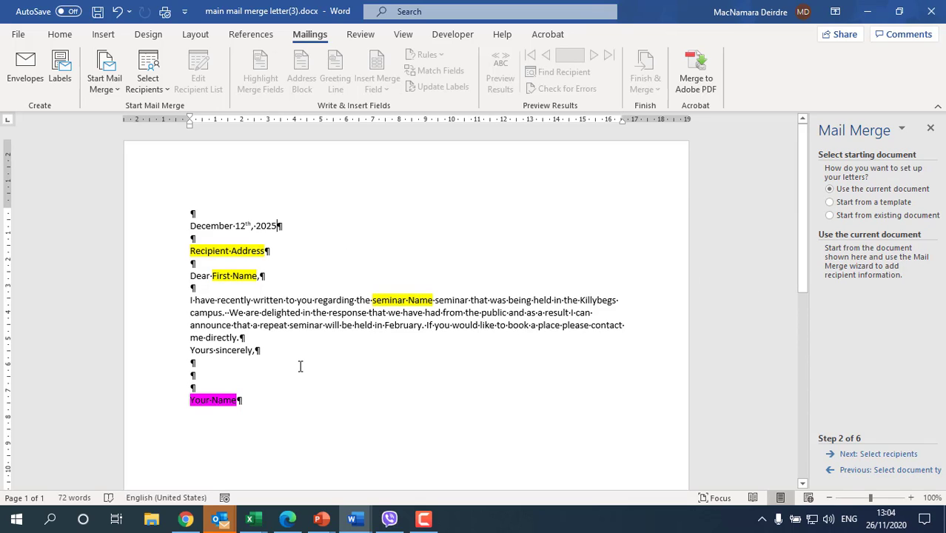
Load Waiting_list v3(3).docx from Downloads as the recipient list and accept all records.
{"action": "left_click", "coordinate": [877, 454]}
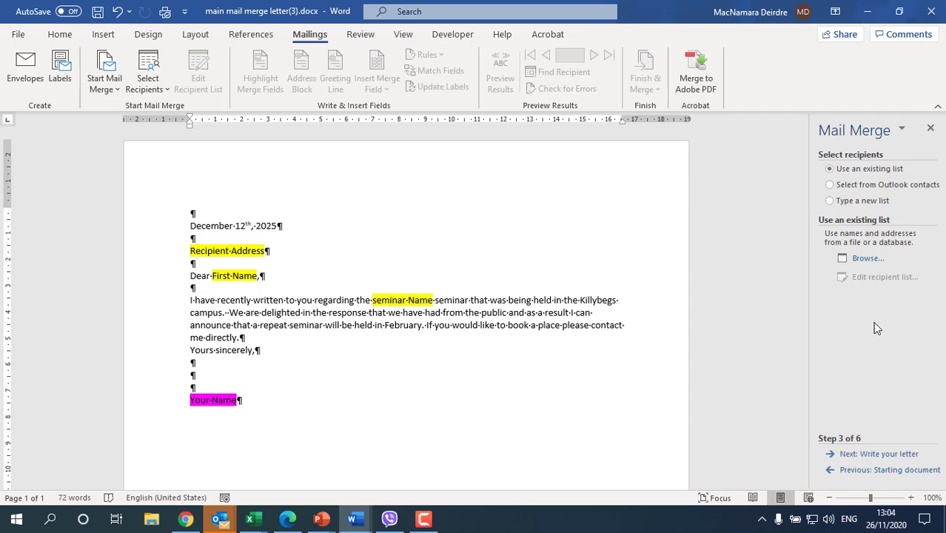
{"action": "left_click", "coordinate": [876, 261]}
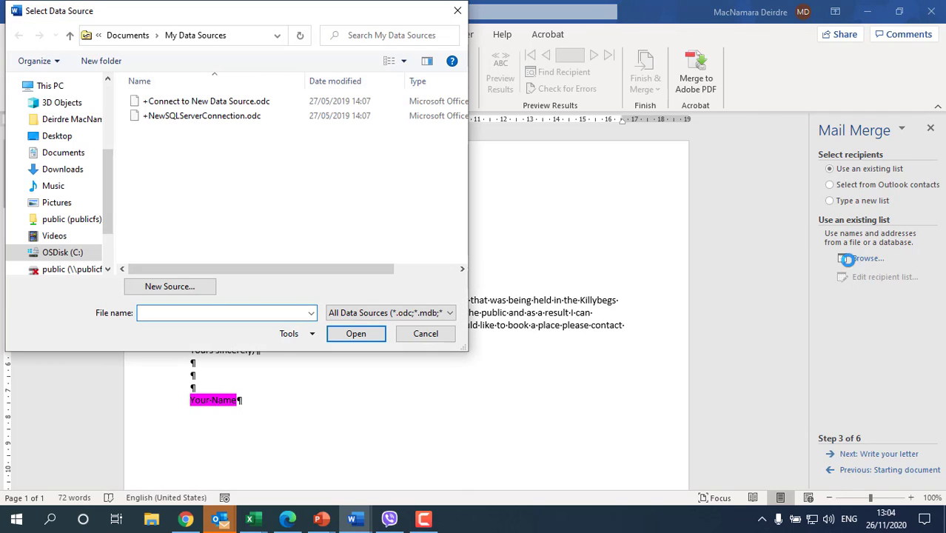
{"action": "left_click", "coordinate": [72, 171]}
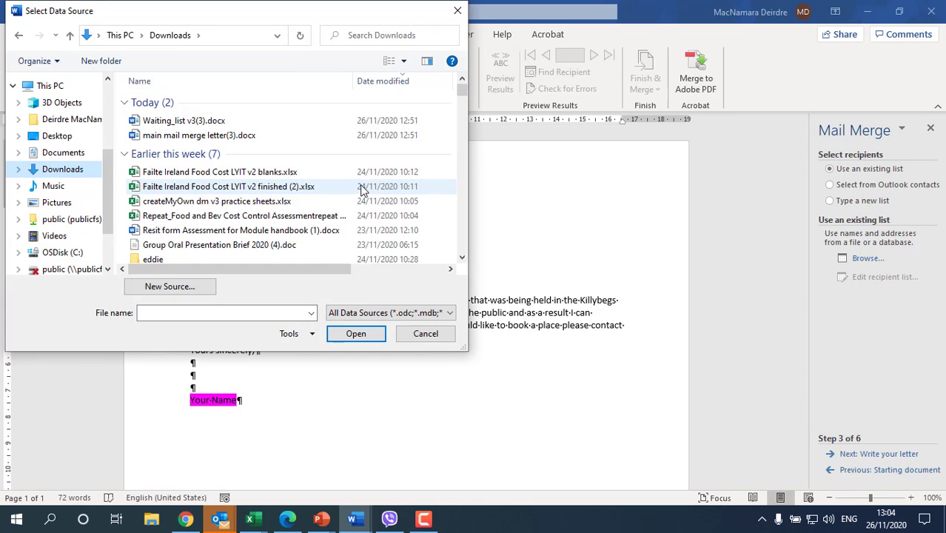
{"action": "left_click", "coordinate": [200, 124]}
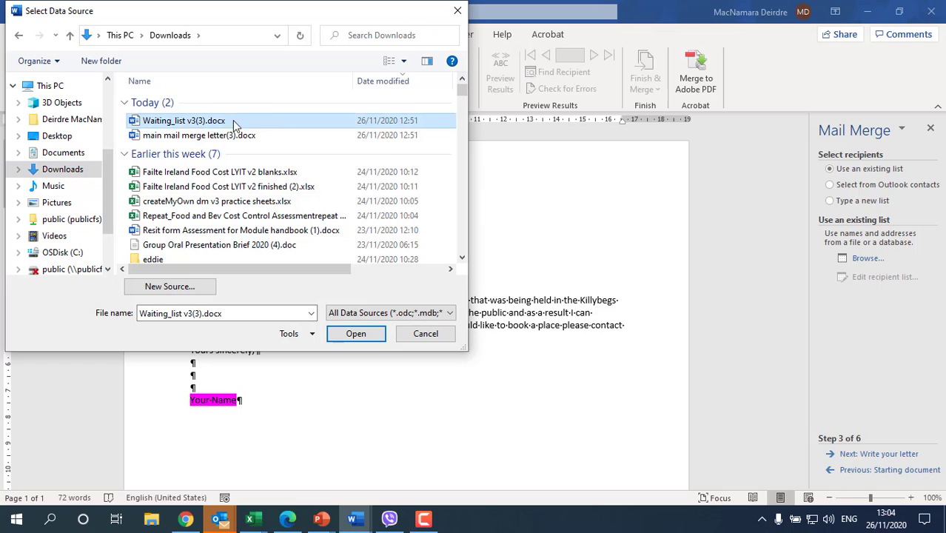
{"action": "left_click", "coordinate": [355, 333]}
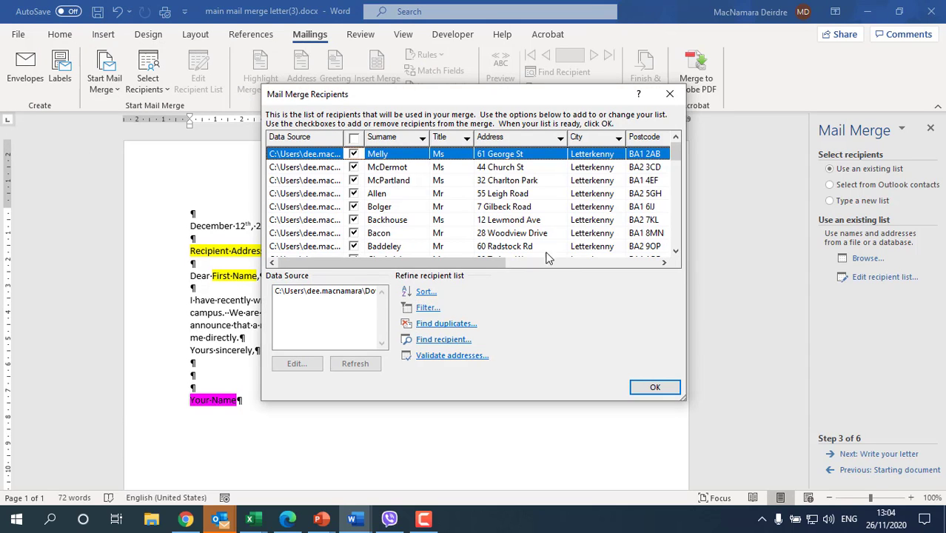
{"action": "left_click_drag", "start_coordinate": [500, 264], "coordinate": [661, 250]}
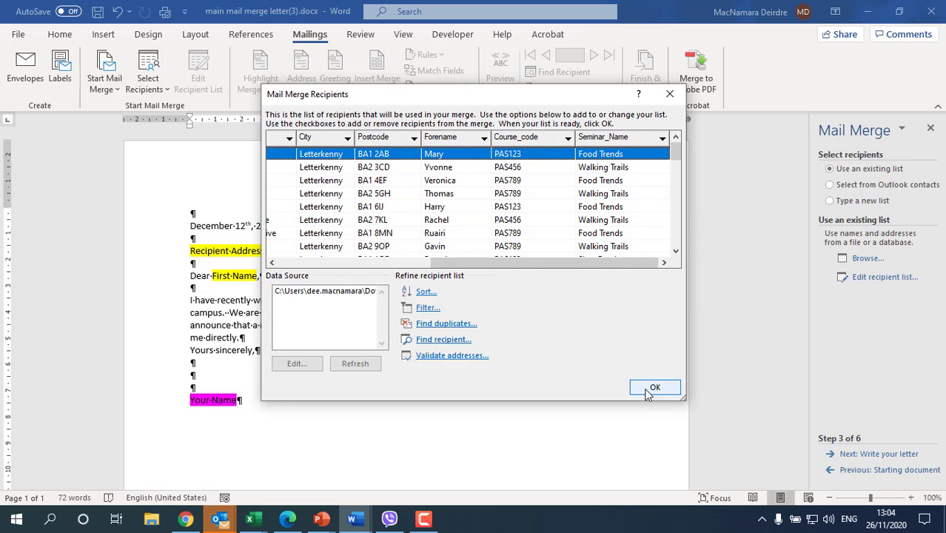
{"action": "left_click", "coordinate": [643, 386]}
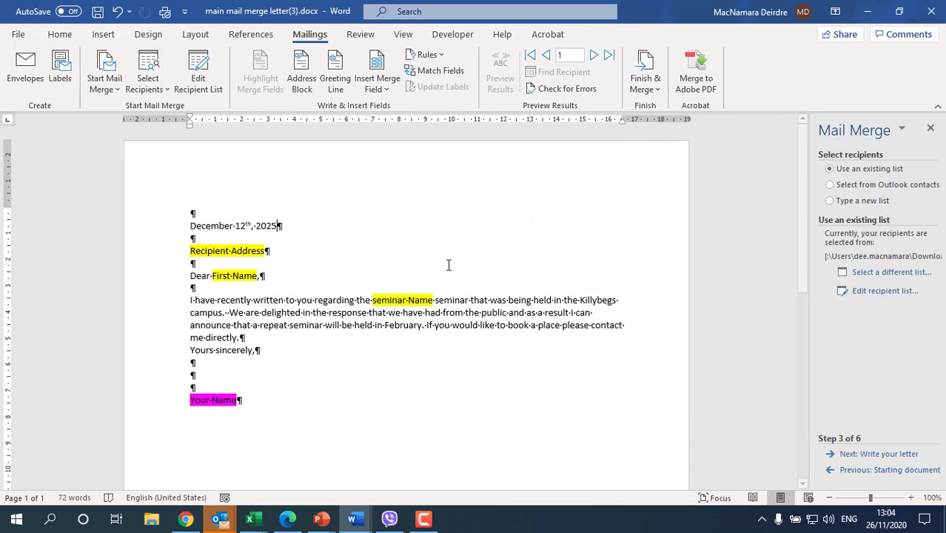
Replace the Recipient Address placeholder with «Title» «Forename» «Surname» merge fields.
{"action": "left_click", "coordinate": [856, 455]}
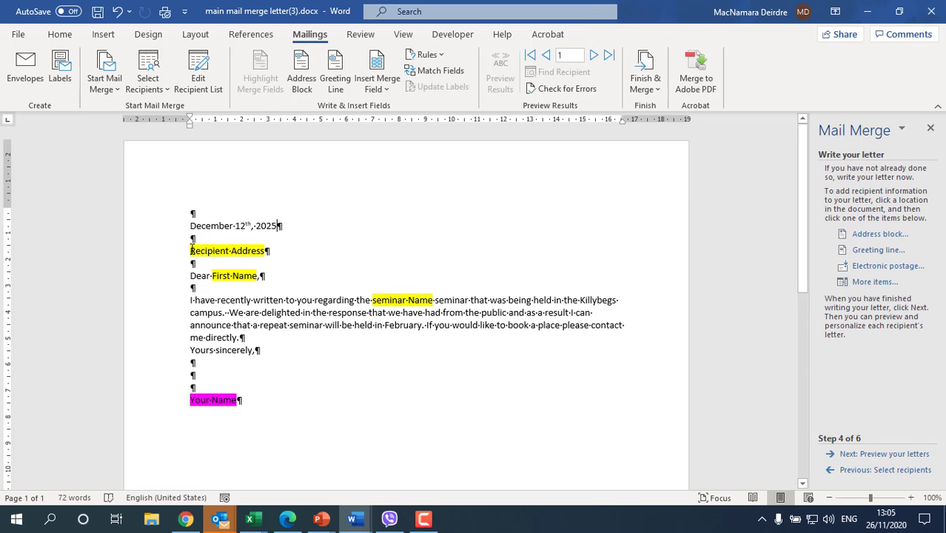
{"action": "left_click_drag", "start_coordinate": [191, 250], "coordinate": [254, 248]}
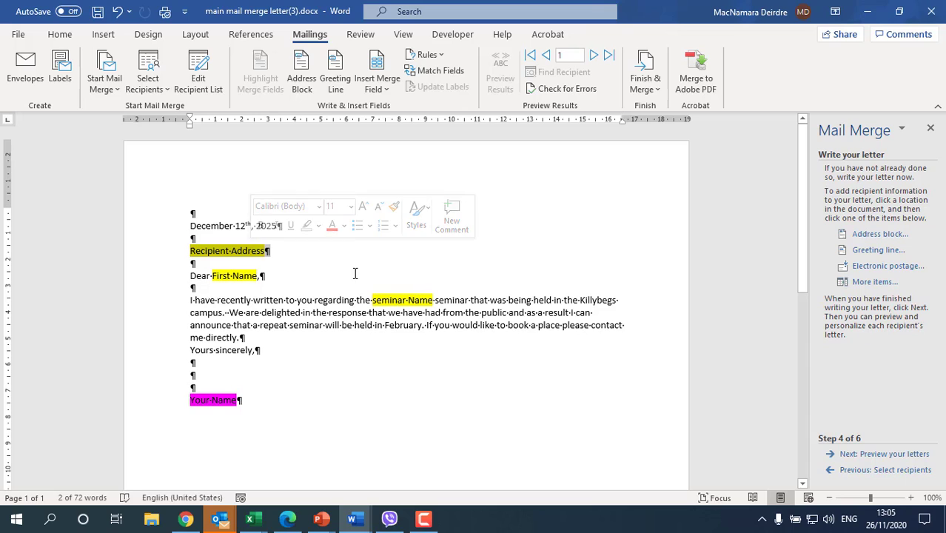
{"action": "key", "text": "shift+Left"}
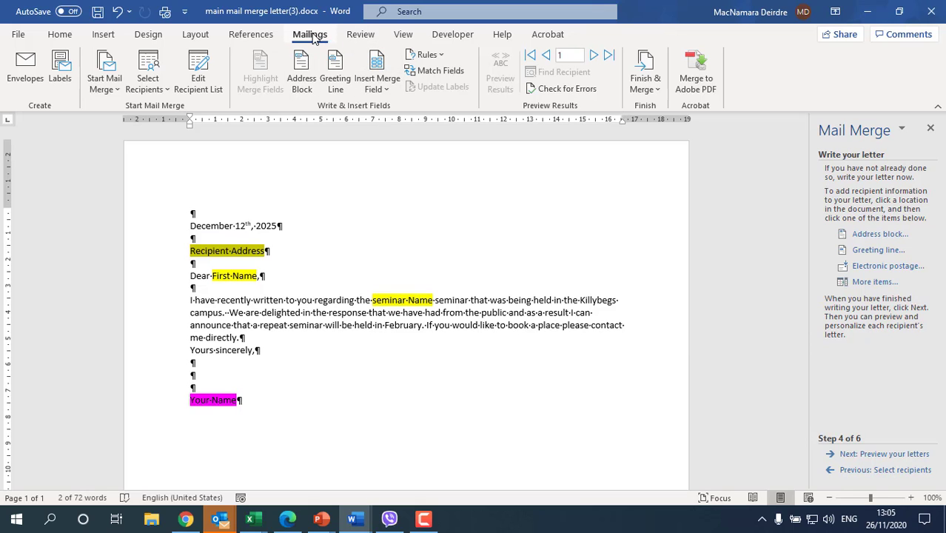
{"action": "left_click", "coordinate": [371, 89]}
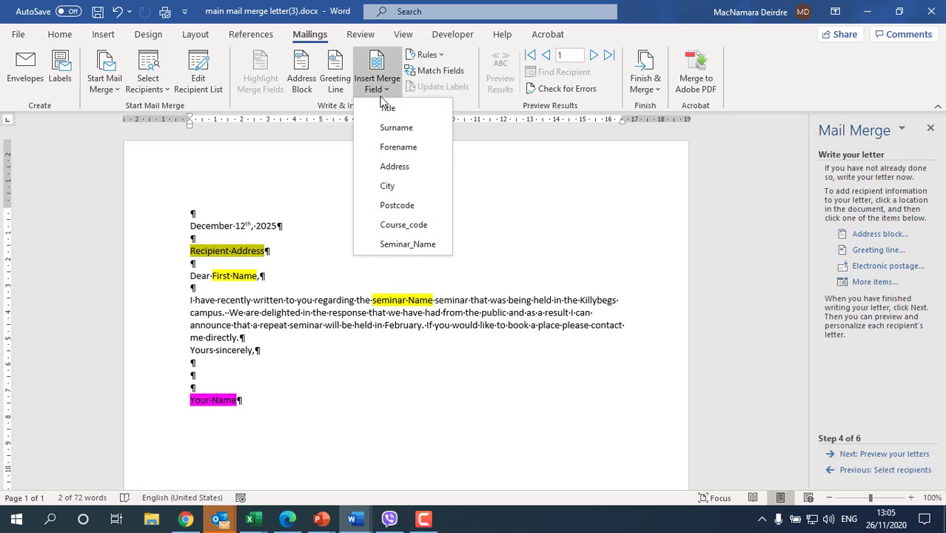
{"action": "left_click", "coordinate": [386, 108]}
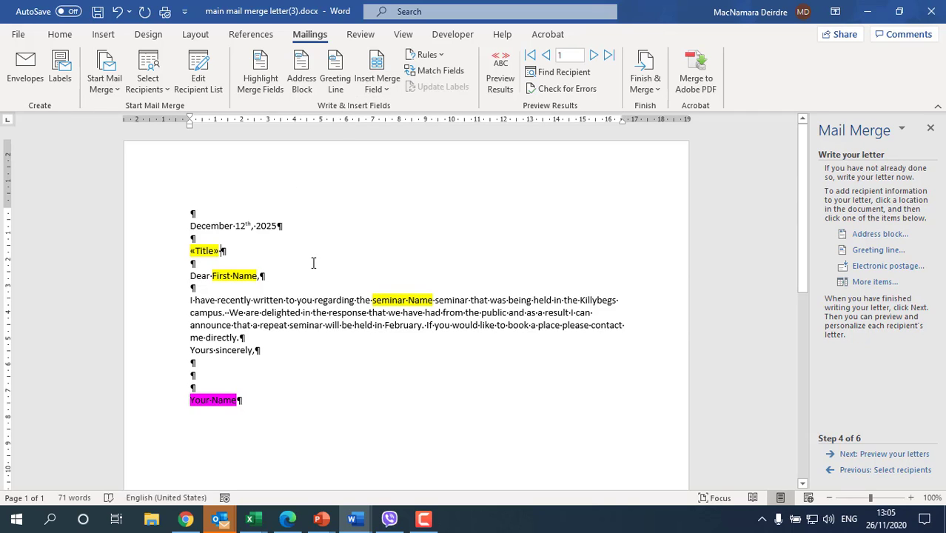
{"action": "left_click", "coordinate": [379, 89]}
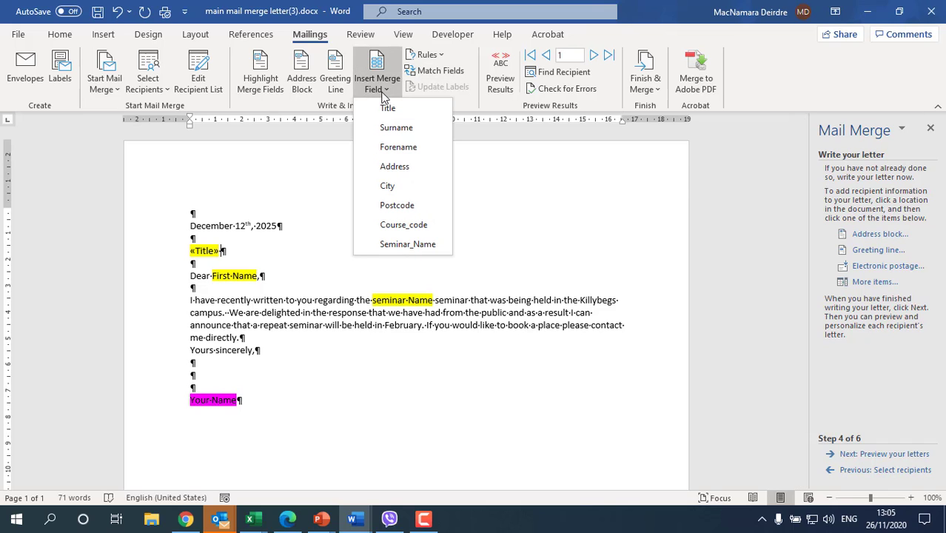
{"action": "left_click", "coordinate": [396, 147]}
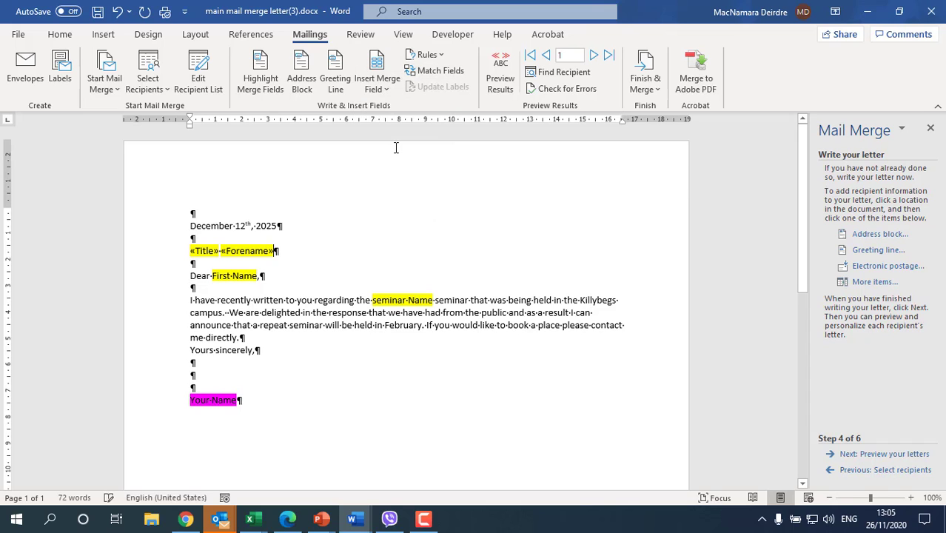
{"action": "left_click", "coordinate": [390, 89]}
{"action": "left_click", "coordinate": [320, 246]}
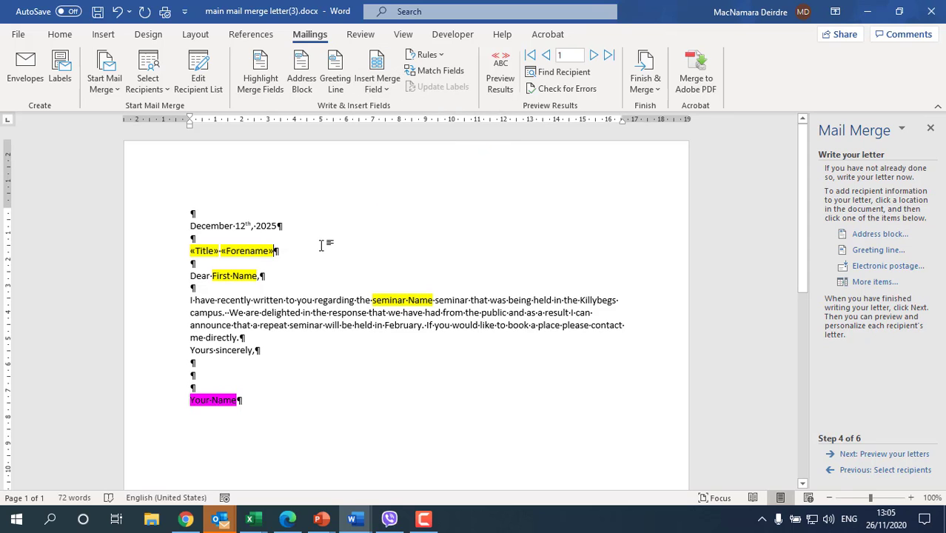
{"action": "left_click", "coordinate": [376, 66]}
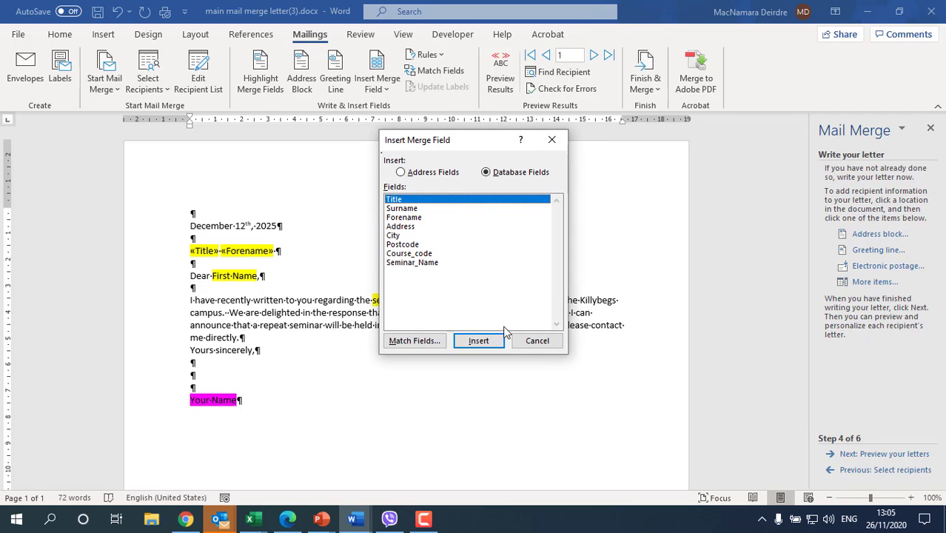
{"action": "left_click", "coordinate": [536, 340]}
{"action": "left_click", "coordinate": [376, 85]}
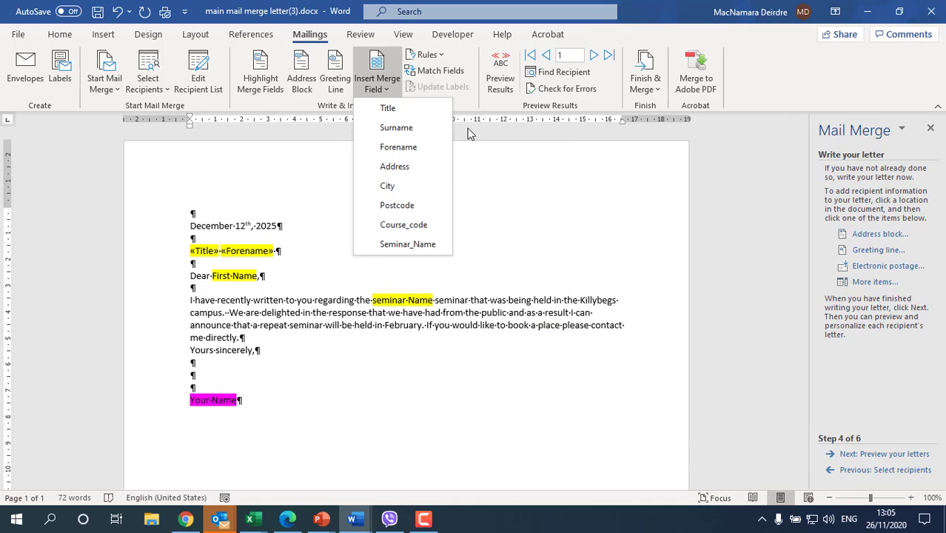
{"action": "left_click", "coordinate": [417, 129]}
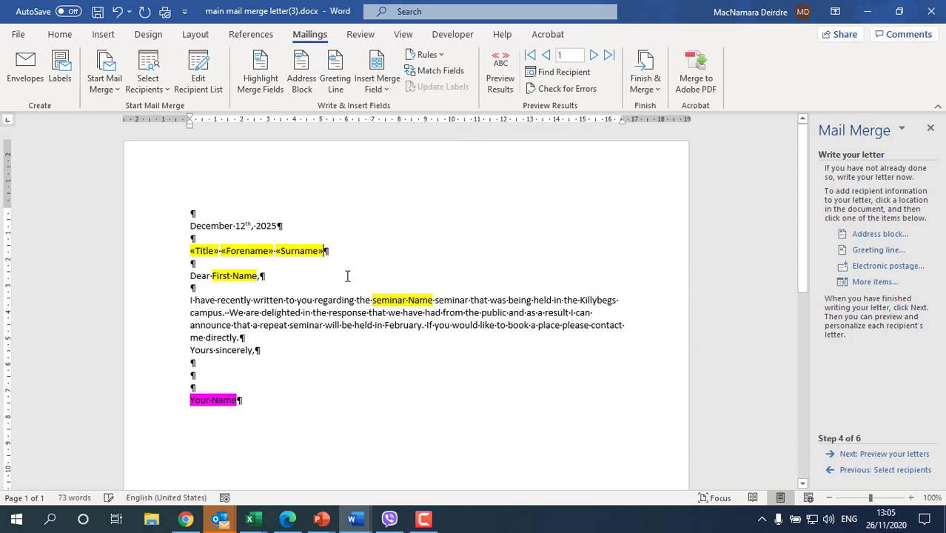
Add «Address», «City» and «Postcode» fields on separate lines below the name.
{"action": "key", "text": "Return"}
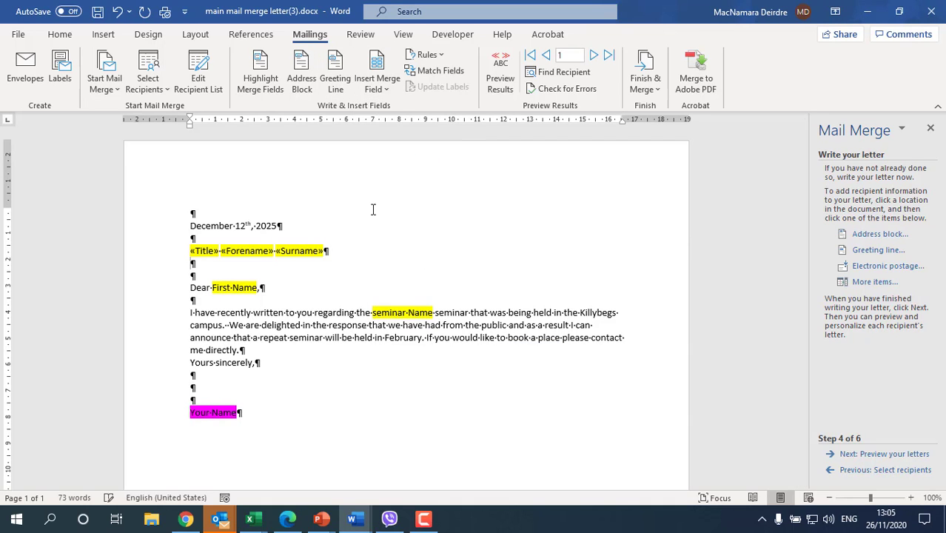
{"action": "left_click", "coordinate": [376, 85]}
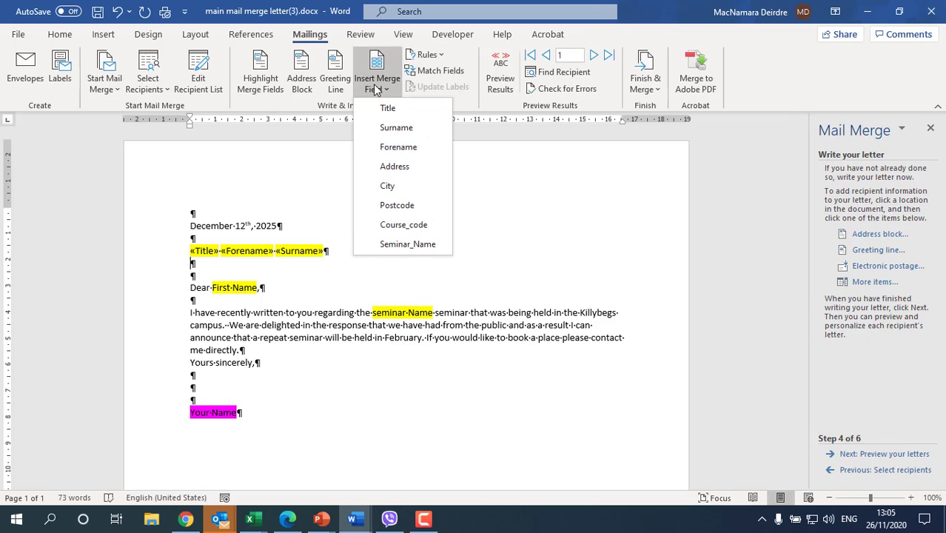
{"action": "left_click", "coordinate": [394, 166]}
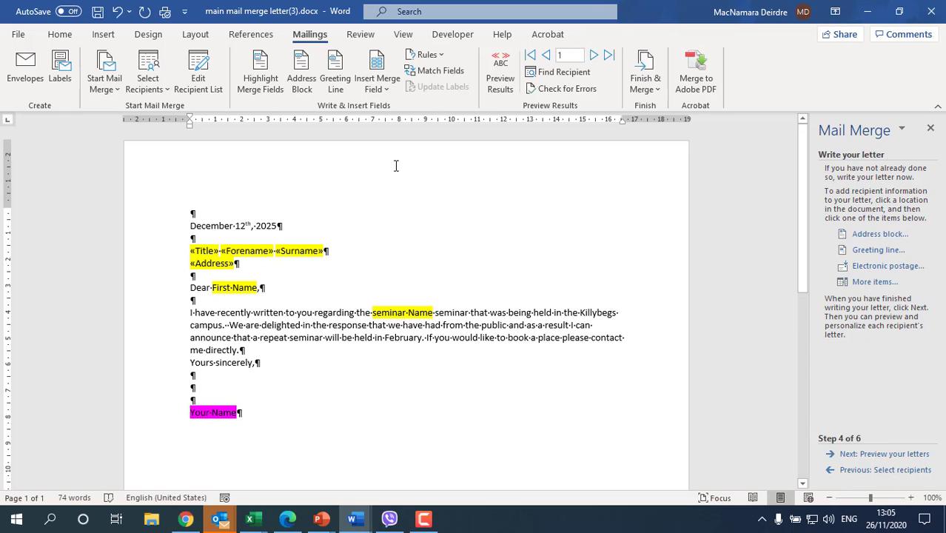
{"action": "key", "text": "Return"}
{"action": "left_click", "coordinate": [376, 86]}
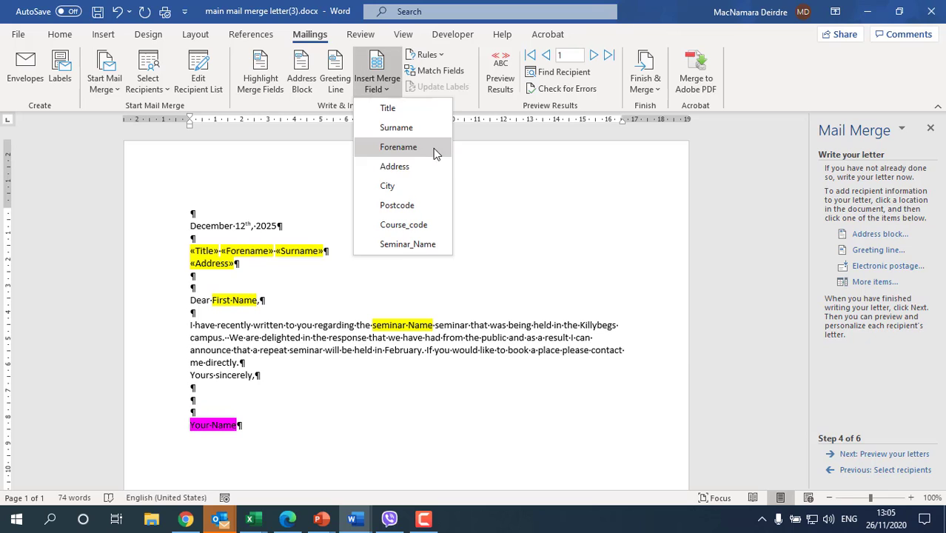
{"action": "left_click", "coordinate": [405, 190]}
{"action": "key", "text": "Return"}
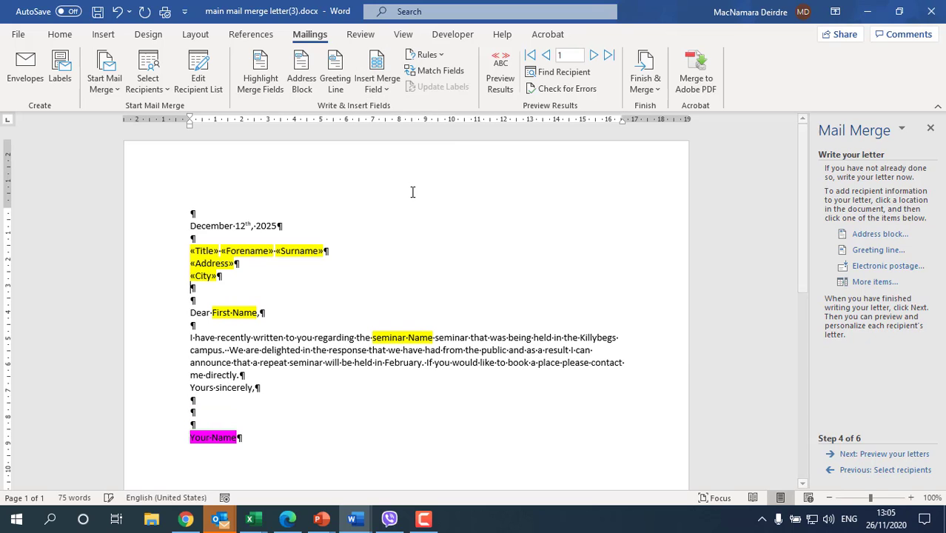
{"action": "left_click", "coordinate": [387, 89]}
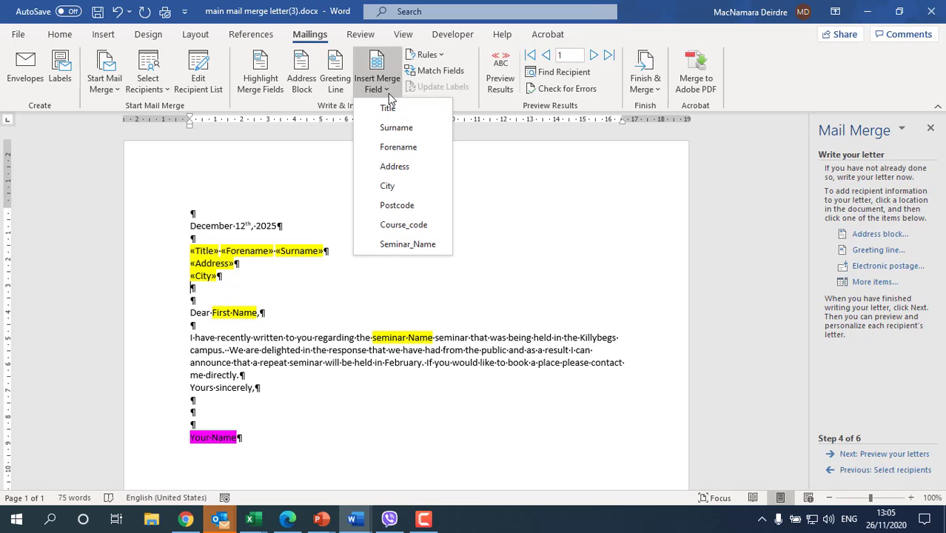
{"action": "left_click", "coordinate": [402, 208]}
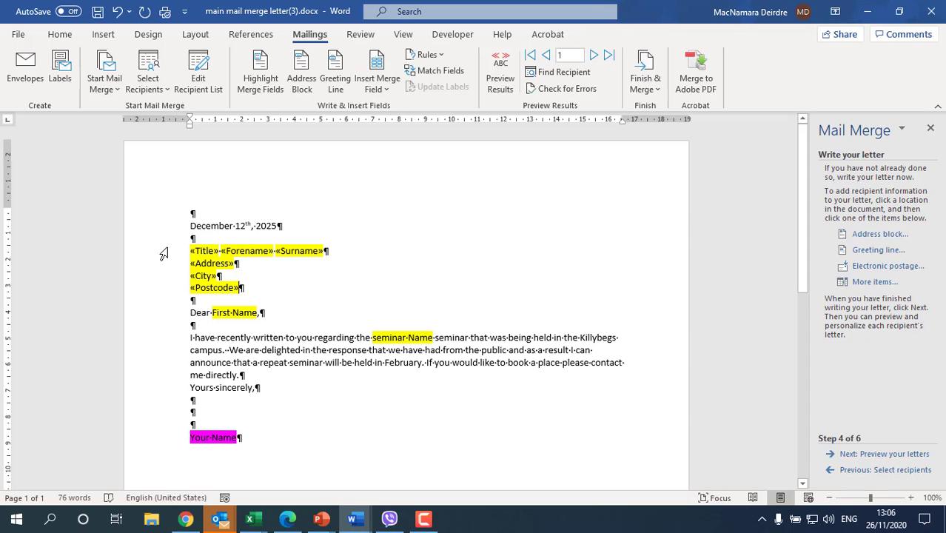
{"action": "left_click_drag", "start_coordinate": [164, 251], "coordinate": [171, 290]}
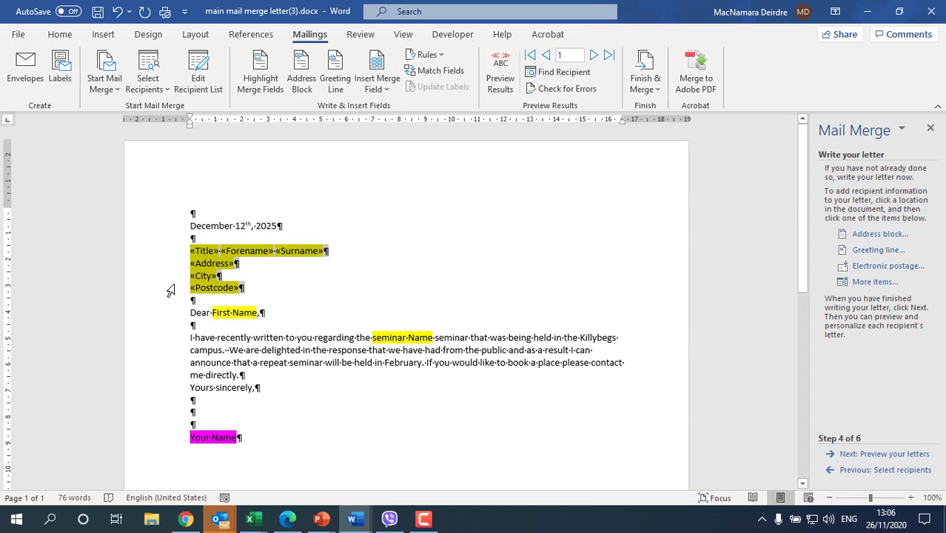
Remove the yellow highlight from the address fields and add blank lines below Postcode.
{"action": "left_click", "coordinate": [60, 35]}
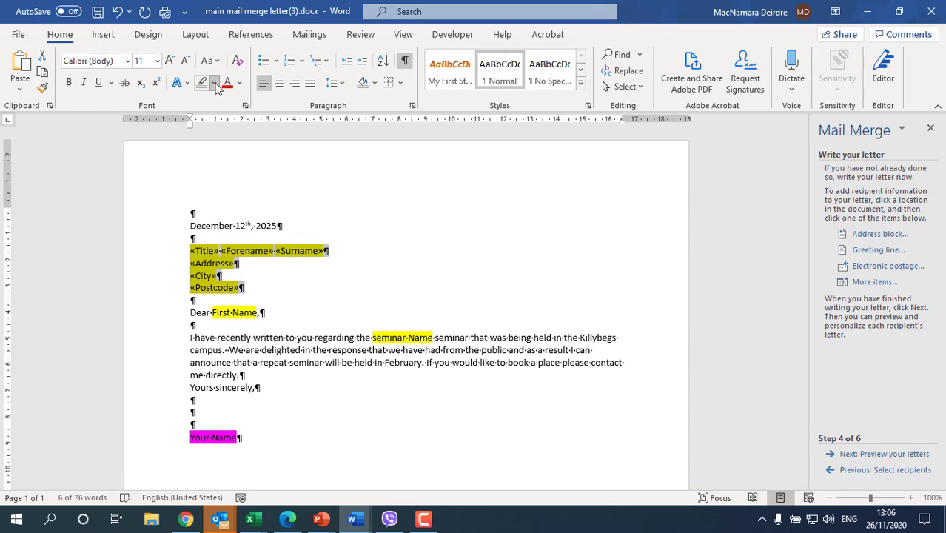
{"action": "left_click", "coordinate": [214, 83]}
{"action": "left_click", "coordinate": [212, 169]}
{"action": "left_click", "coordinate": [238, 288]}
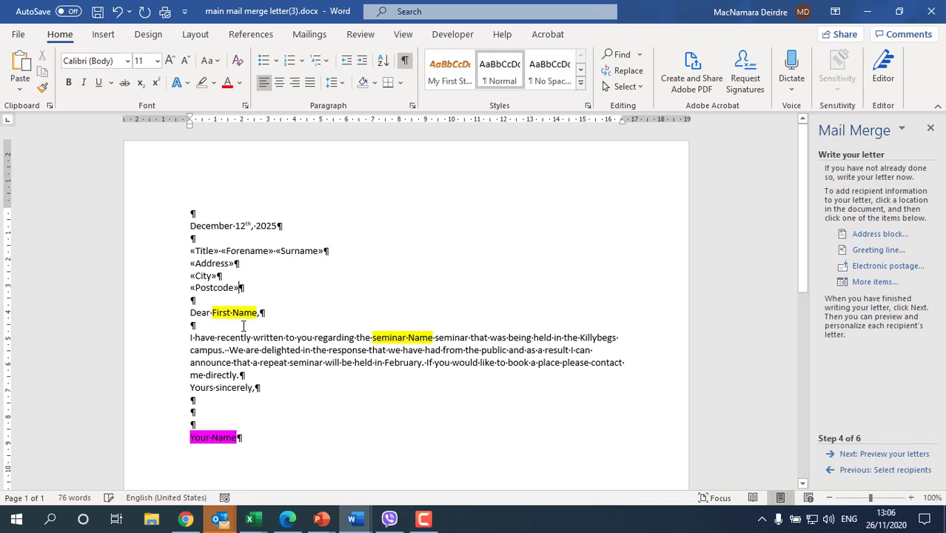
{"action": "key", "text": "Return"}
{"action": "key", "text": "Return"}
{"action": "key", "text": "Return"}
{"action": "key", "text": "Return"}
{"action": "key", "text": "Return"}
{"action": "key", "text": "Return"}
{"action": "key", "text": "Return"}
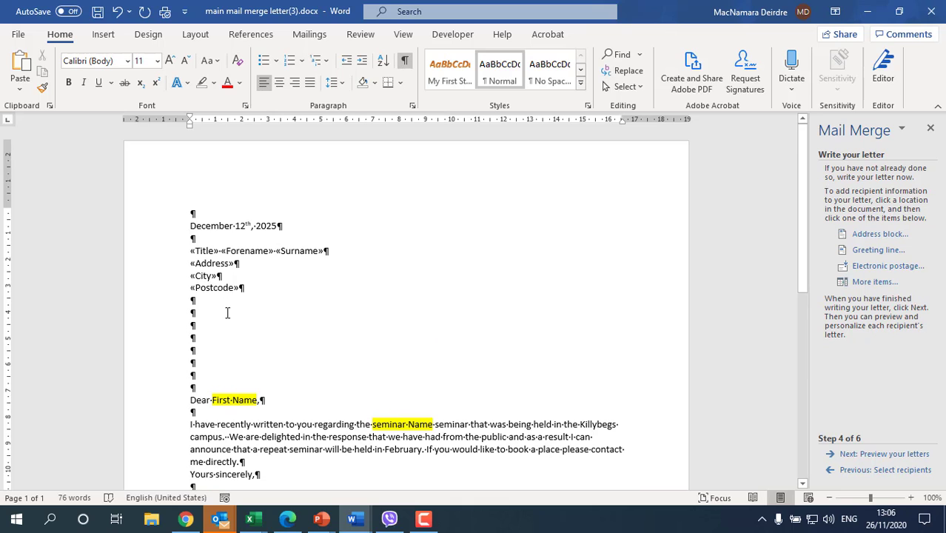
{"action": "scroll", "coordinate": [227, 312], "scroll_direction": "down", "scroll_amount": 2}
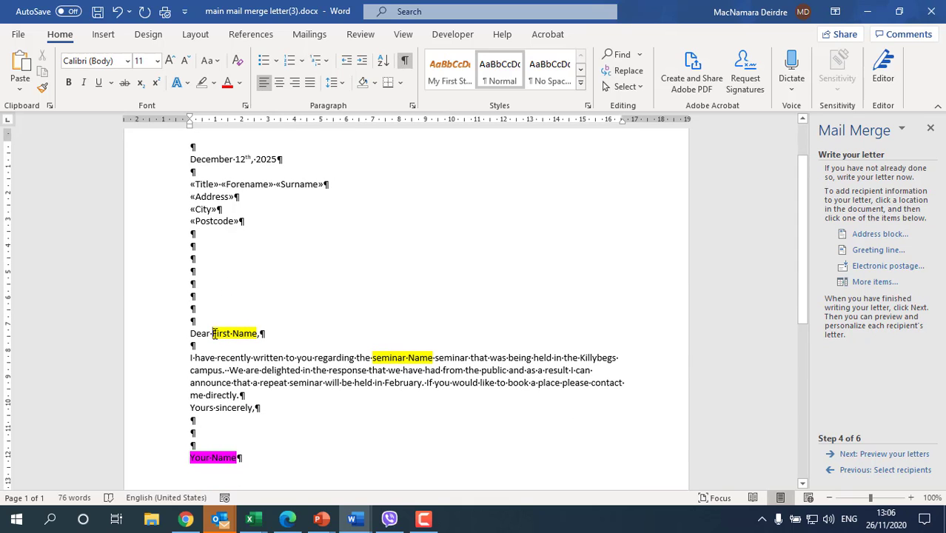
Replace the First Name and seminar Name placeholders with «Forename» and «Seminar_Name» fields.
{"action": "left_click_drag", "start_coordinate": [214, 334], "coordinate": [254, 333]}
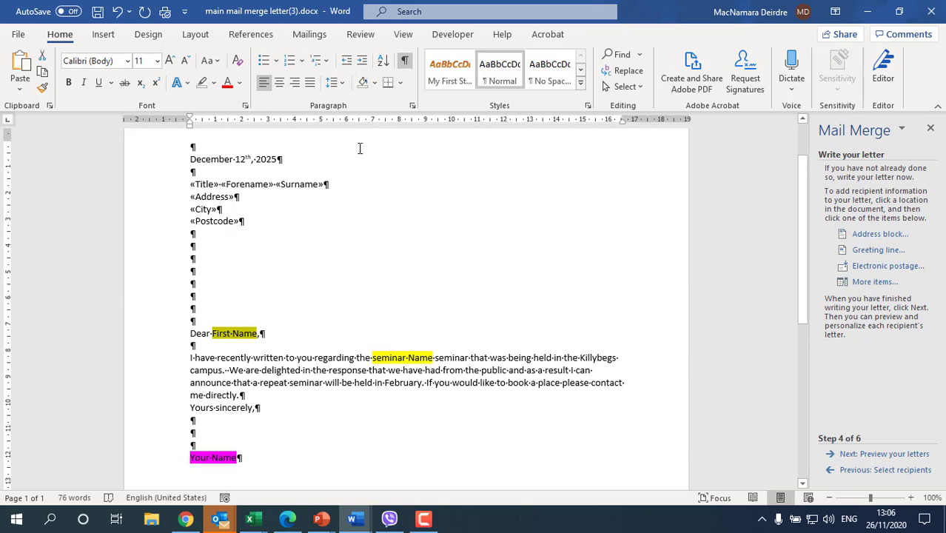
{"action": "left_click", "coordinate": [319, 40]}
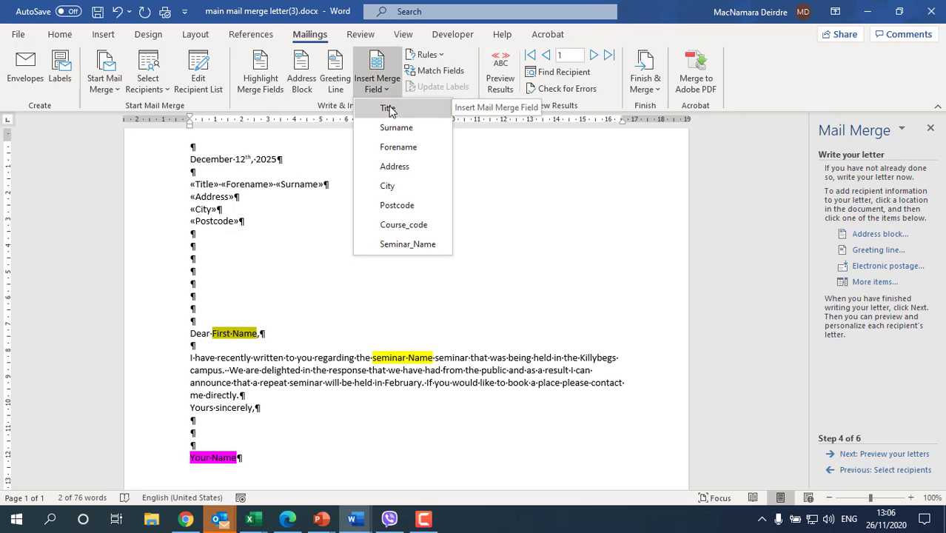
{"action": "left_click", "coordinate": [397, 148]}
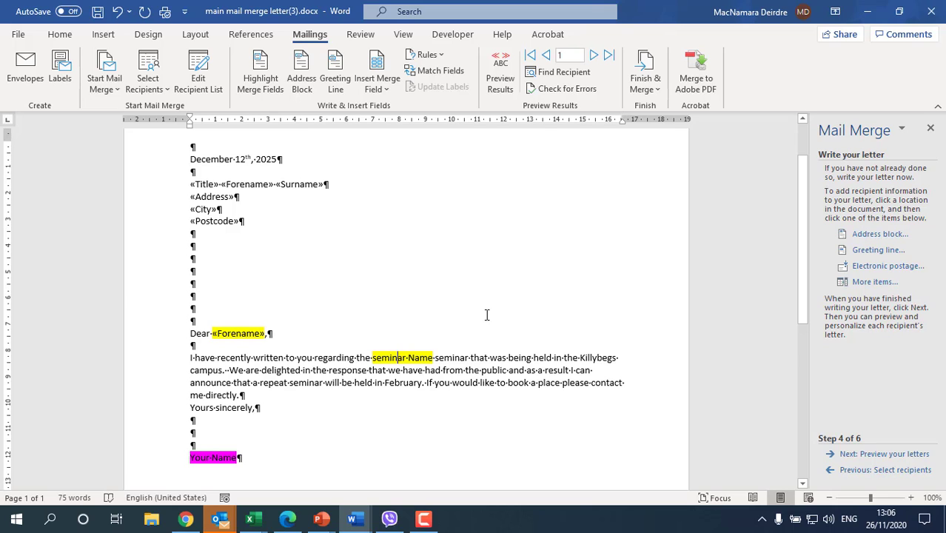
{"action": "left_click_drag", "start_coordinate": [371, 357], "coordinate": [435, 356]}
{"action": "left_click", "coordinate": [403, 359]}
{"action": "left_click", "coordinate": [379, 84]}
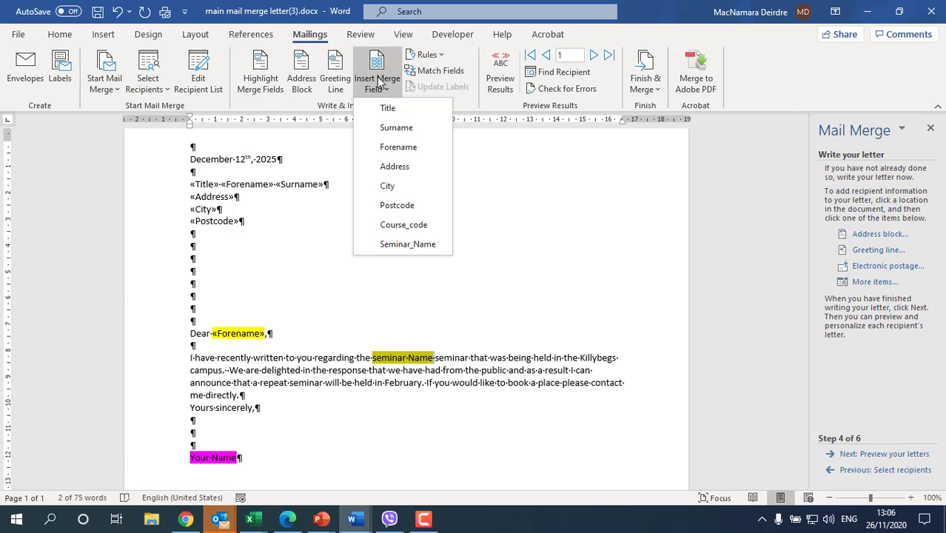
{"action": "left_click", "coordinate": [436, 245]}
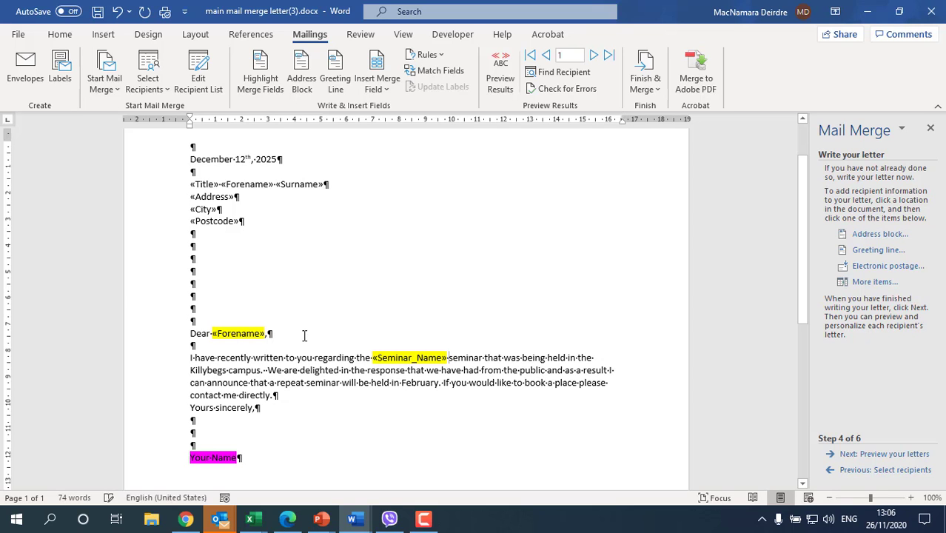
{"action": "left_click_drag", "start_coordinate": [158, 324], "coordinate": [171, 416]}
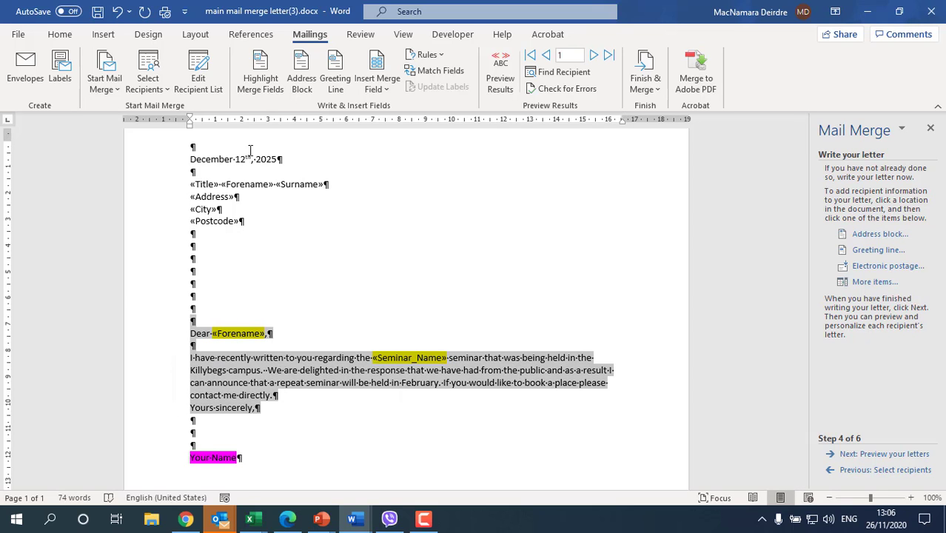
Set the greeting and body highlight to No Color and type the sender's full name over 'Your Name'.
{"action": "left_click", "coordinate": [60, 34]}
{"action": "left_click", "coordinate": [203, 83]}
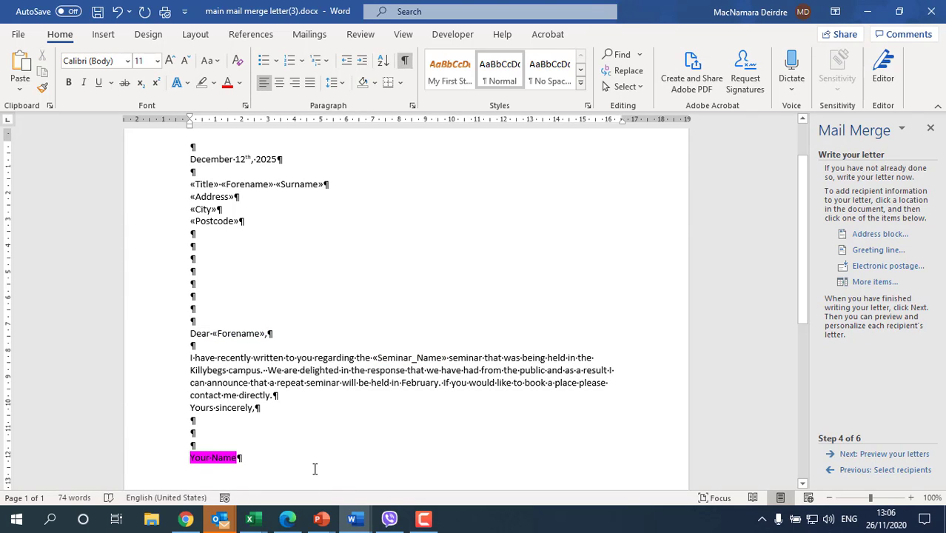
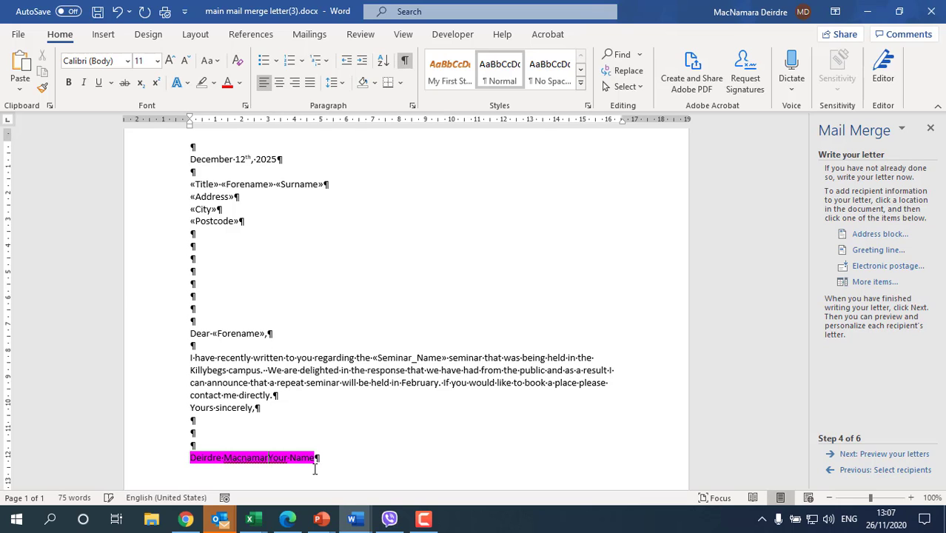
{"action": "key", "text": "Delete"}
{"action": "key", "text": "Delete"}
{"action": "key", "text": "Delete"}
{"action": "key", "text": "Delete"}
{"action": "key", "text": "Delete"}
{"action": "key", "text": "Delete"}
{"action": "key", "text": "Delete"}
{"action": "key", "text": "Delete"}
{"action": "key", "text": "Delete"}
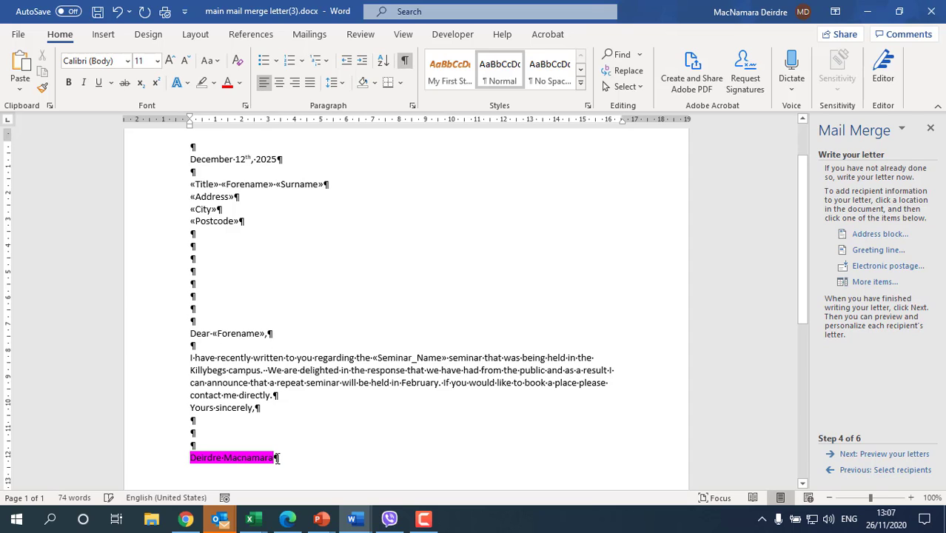
{"action": "left_click", "coordinate": [141, 461]}
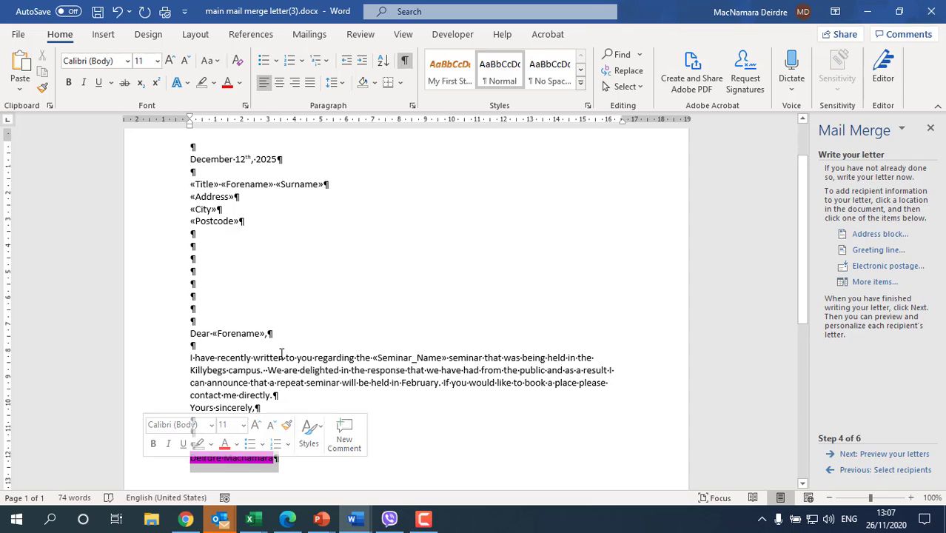
{"action": "left_click", "coordinate": [205, 81]}
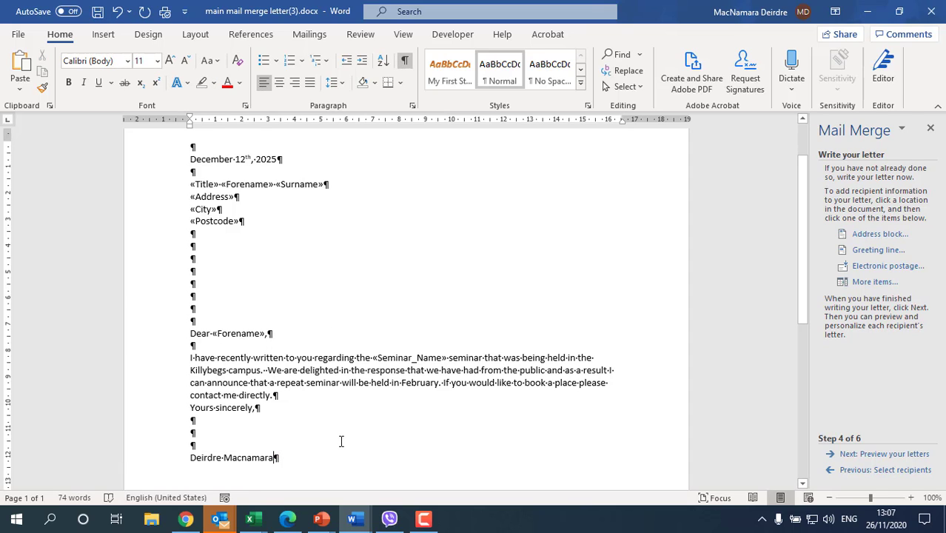
{"action": "scroll", "coordinate": [286, 396], "scroll_direction": "up", "scroll_amount": 1}
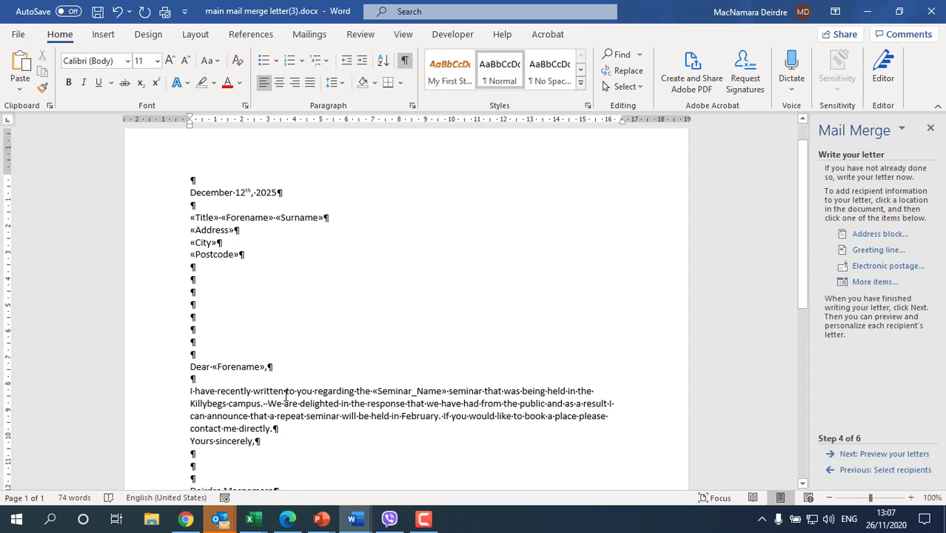
{"action": "left_click", "coordinate": [212, 381]}
{"action": "key", "text": "Delete"}
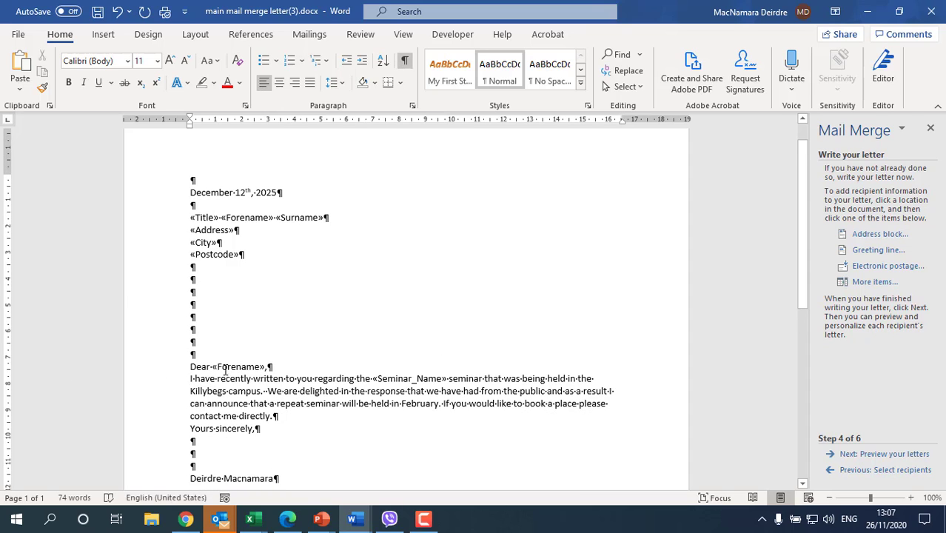
{"action": "key", "text": "Return"}
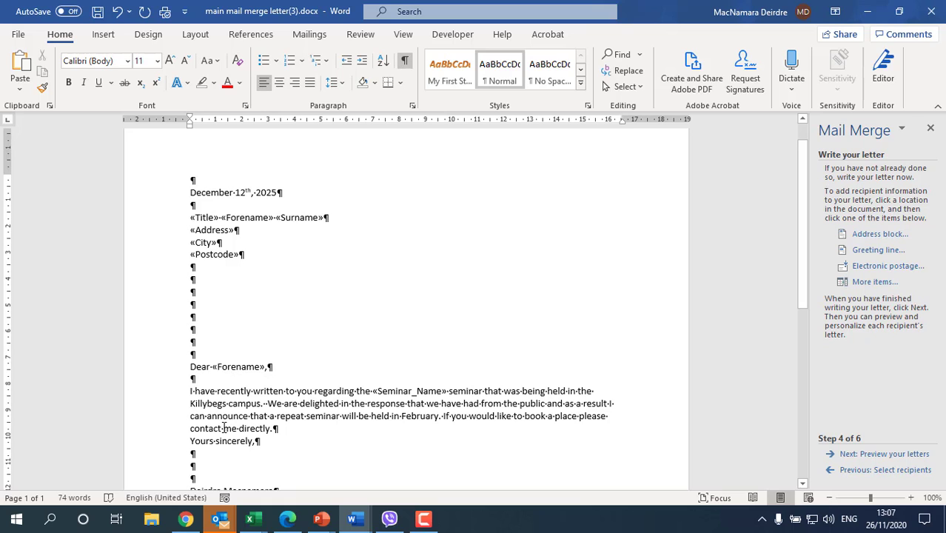
{"action": "left_click", "coordinate": [288, 431]}
{"action": "key", "text": "Return"}
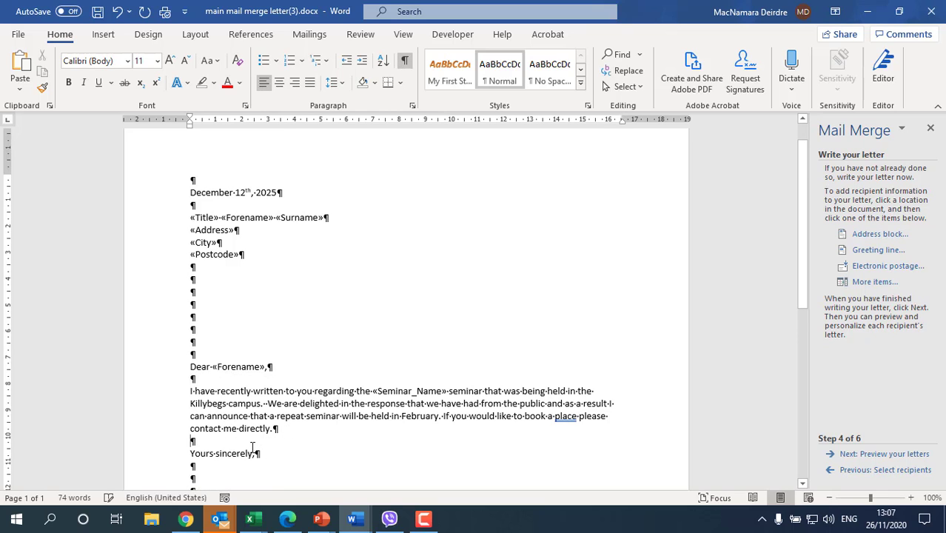
{"action": "scroll", "coordinate": [253, 444], "scroll_direction": "down", "scroll_amount": 2}
{"action": "scroll", "coordinate": [248, 438], "scroll_direction": "down", "scroll_amount": 3}
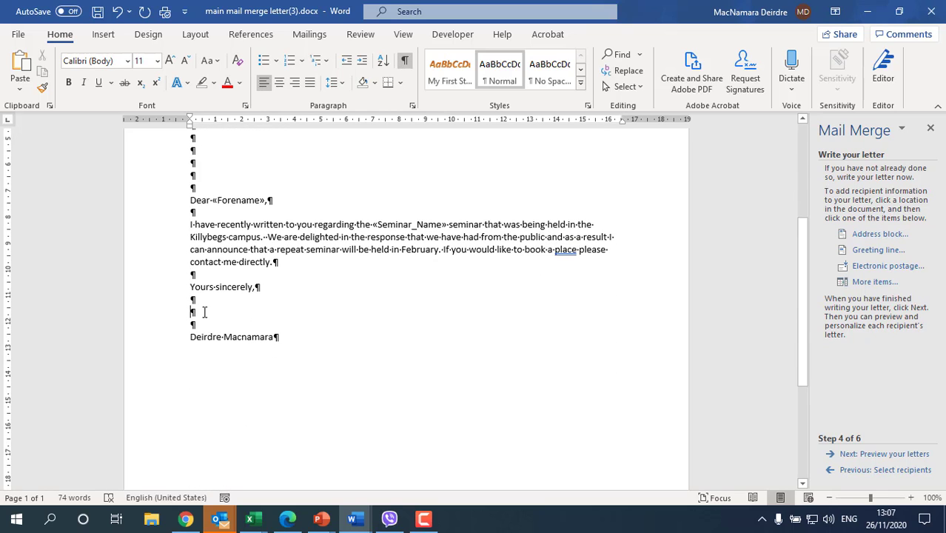
{"action": "left_click", "coordinate": [205, 312]}
{"action": "key", "text": "Return"}
{"action": "key", "text": "Return"}
{"action": "key", "text": "Return"}
{"action": "key", "text": "Return"}
{"action": "key", "text": "Return"}
{"action": "key", "text": "Return"}
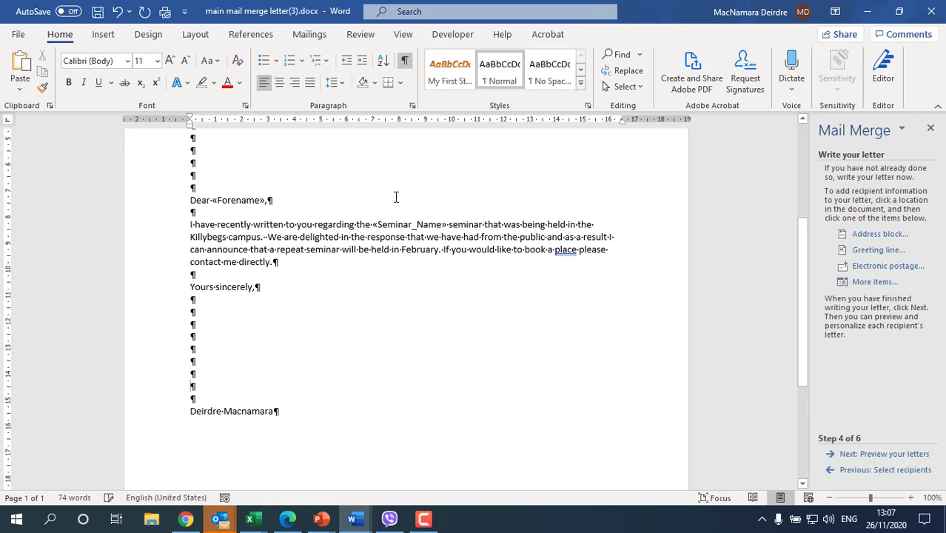
{"action": "scroll", "coordinate": [204, 312], "scroll_direction": "up", "scroll_amount": 6}
{"action": "key", "text": "Return"}
{"action": "key", "text": "Return"}
{"action": "key", "text": "Return"}
{"action": "key", "text": "Return"}
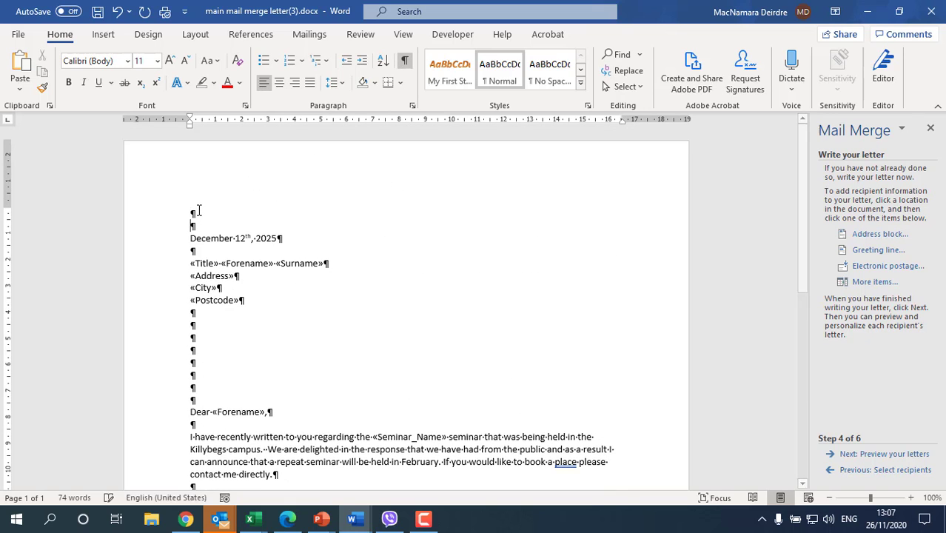
{"action": "scroll", "coordinate": [306, 369], "scroll_direction": "down", "scroll_amount": 12}
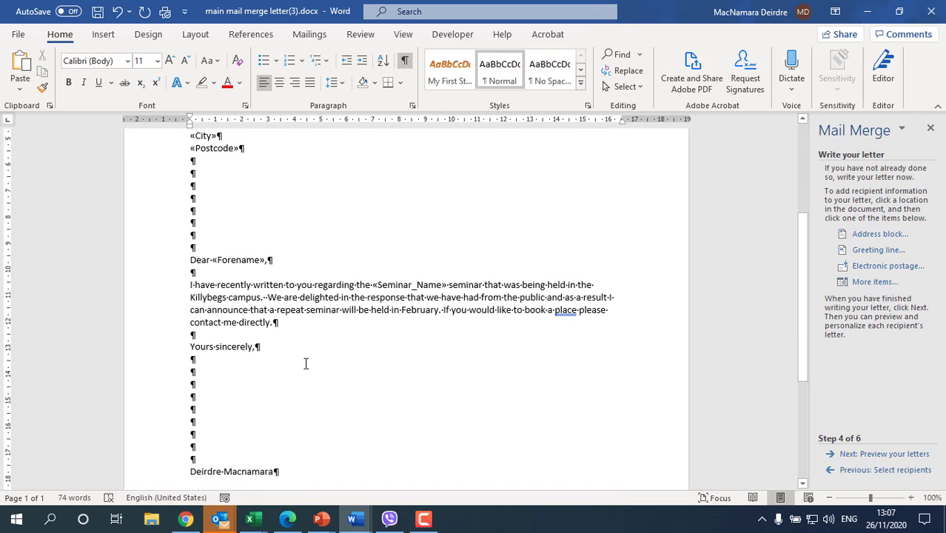
{"action": "scroll", "coordinate": [305, 364], "scroll_direction": "up", "scroll_amount": 12}
{"action": "scroll", "coordinate": [304, 353], "scroll_direction": "up", "scroll_amount": 1}
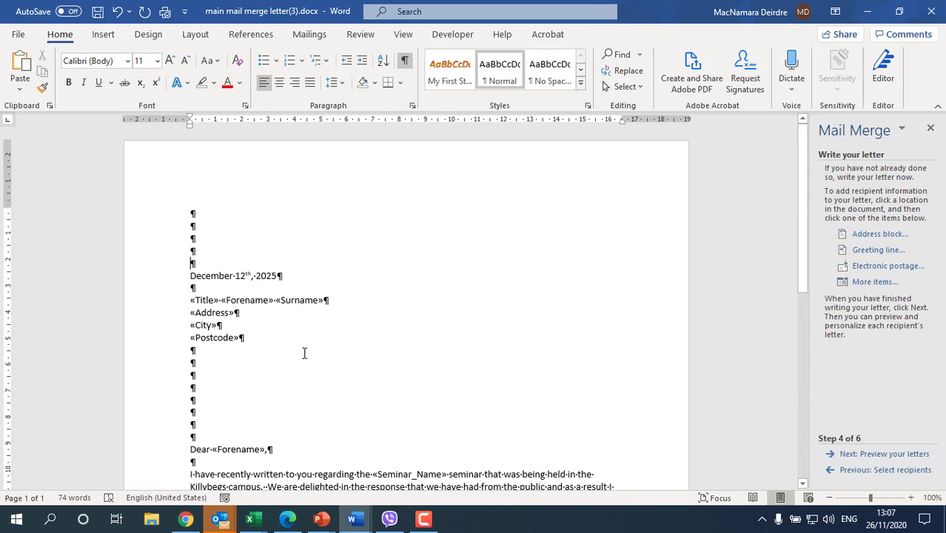
{"action": "scroll", "coordinate": [310, 351], "scroll_direction": "down", "scroll_amount": 4}
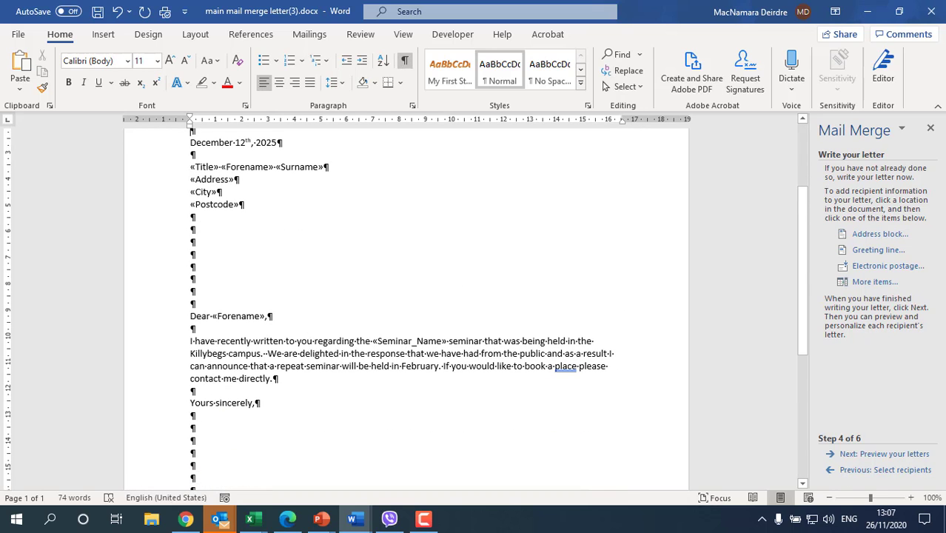
Advance to wizard step 5 to preview the merged letter for the first recipient.
{"action": "left_click", "coordinate": [912, 454]}
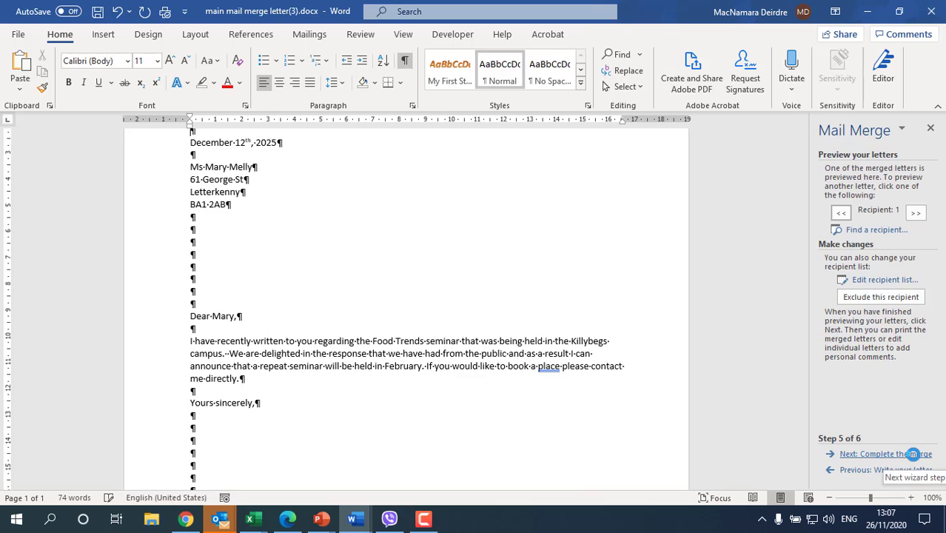
{"action": "scroll", "coordinate": [202, 233], "scroll_direction": "up", "scroll_amount": 1}
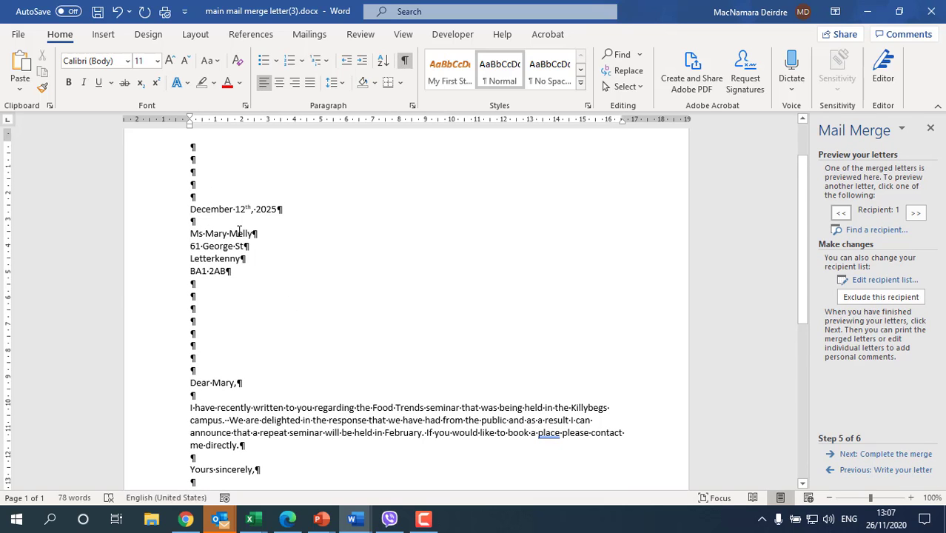
{"action": "scroll", "coordinate": [234, 343], "scroll_direction": "down", "scroll_amount": 2}
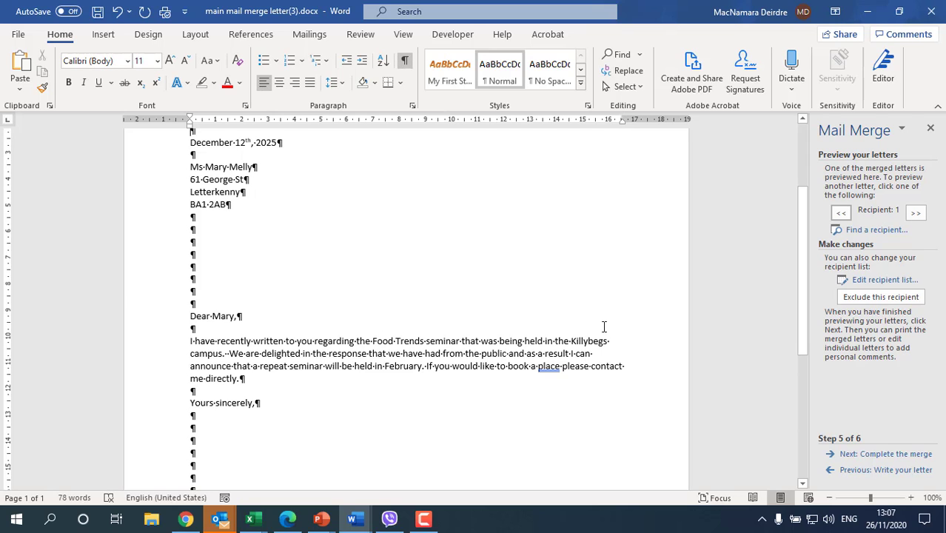
{"action": "scroll", "coordinate": [355, 457], "scroll_direction": "down", "scroll_amount": 3}
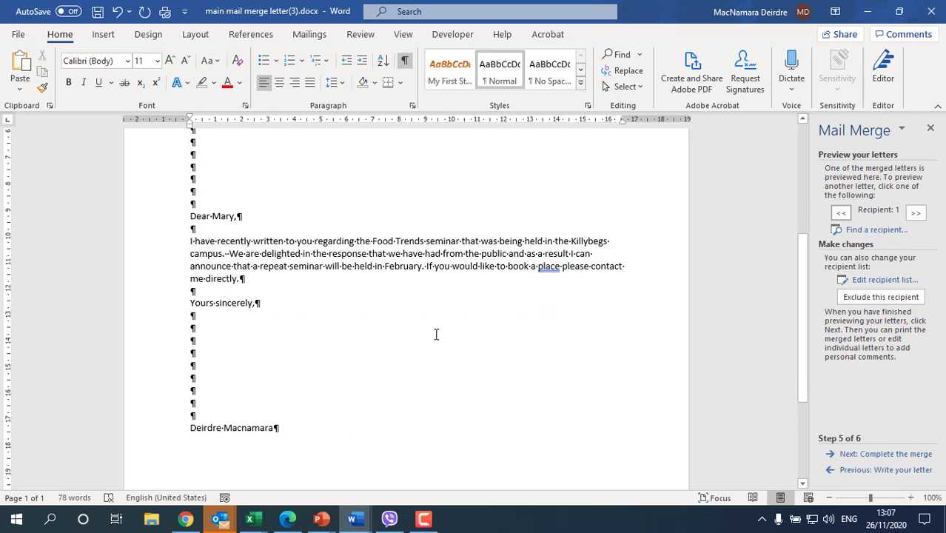
{"action": "scroll", "coordinate": [438, 332], "scroll_direction": "up", "scroll_amount": 3}
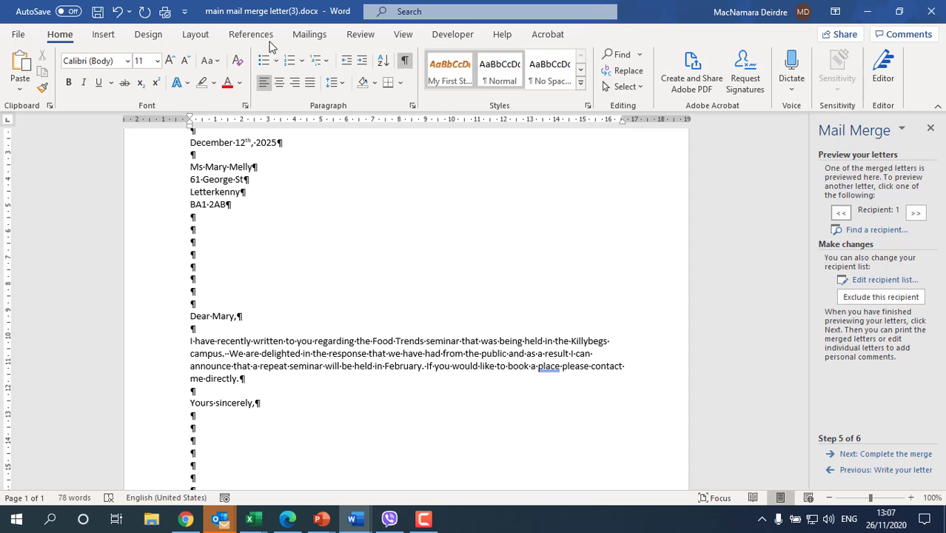
Step through the recipient previews up to record 9, then back to record 7.
{"action": "left_click", "coordinate": [311, 35]}
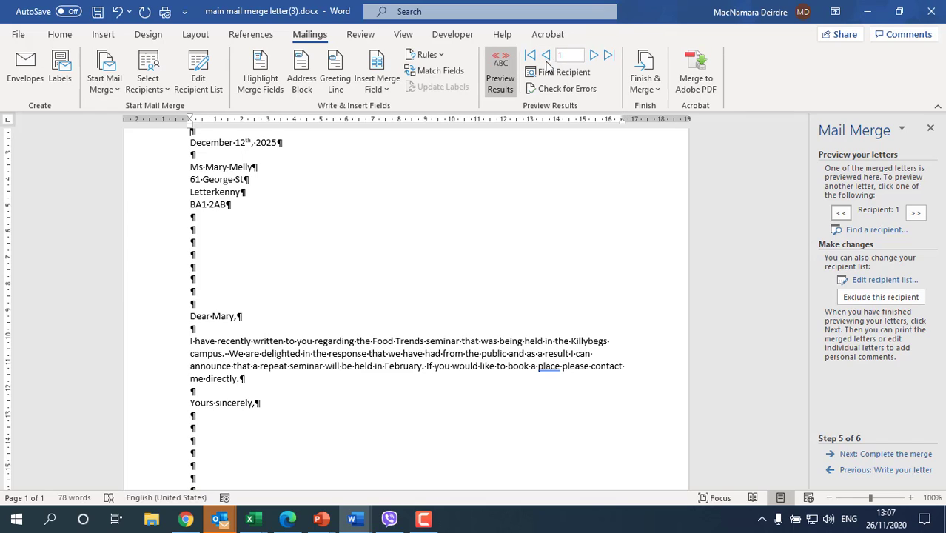
{"action": "left_click", "coordinate": [595, 57]}
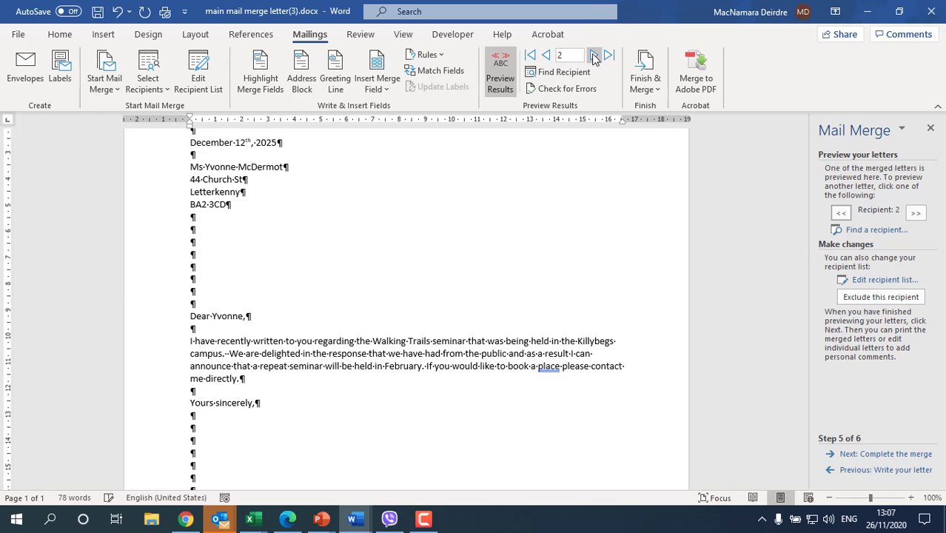
{"action": "left_click", "coordinate": [594, 56]}
{"action": "left_click", "coordinate": [594, 57]}
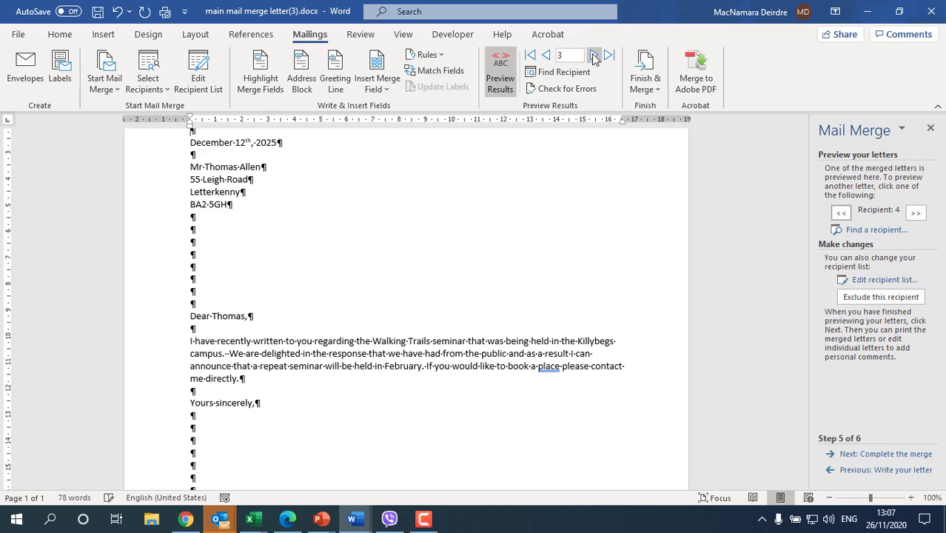
{"action": "left_click", "coordinate": [595, 56]}
{"action": "left_click", "coordinate": [594, 56]}
{"action": "left_click", "coordinate": [594, 57]}
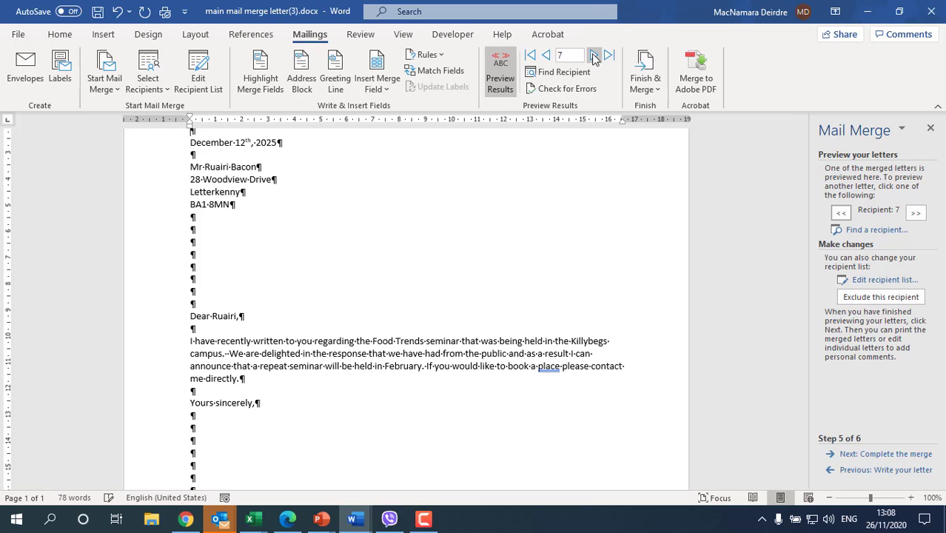
{"action": "left_click", "coordinate": [594, 56]}
{"action": "left_click", "coordinate": [594, 56]}
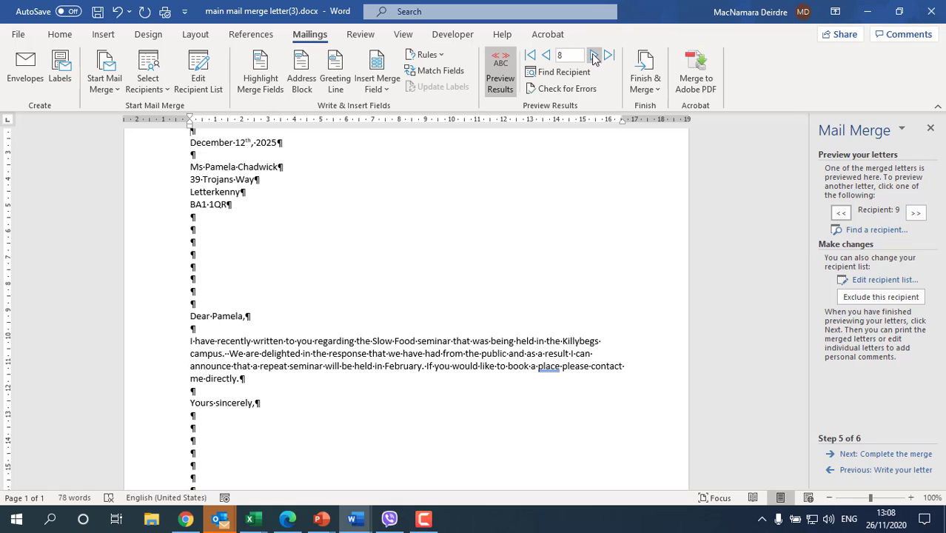
{"action": "left_click", "coordinate": [546, 56]}
{"action": "left_click", "coordinate": [545, 56]}
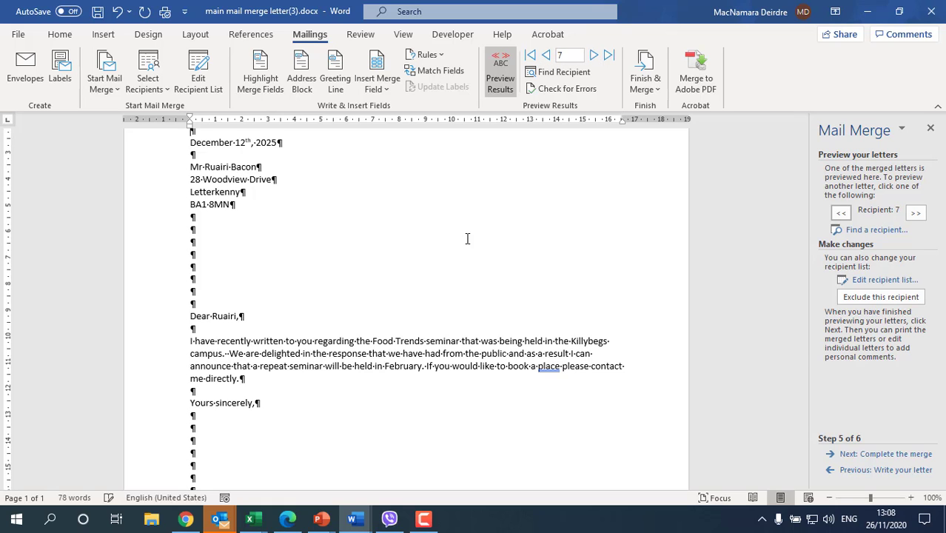
{"action": "scroll", "coordinate": [483, 290], "scroll_direction": "up", "scroll_amount": 5}
{"action": "scroll", "coordinate": [485, 291], "scroll_direction": "down", "scroll_amount": 4}
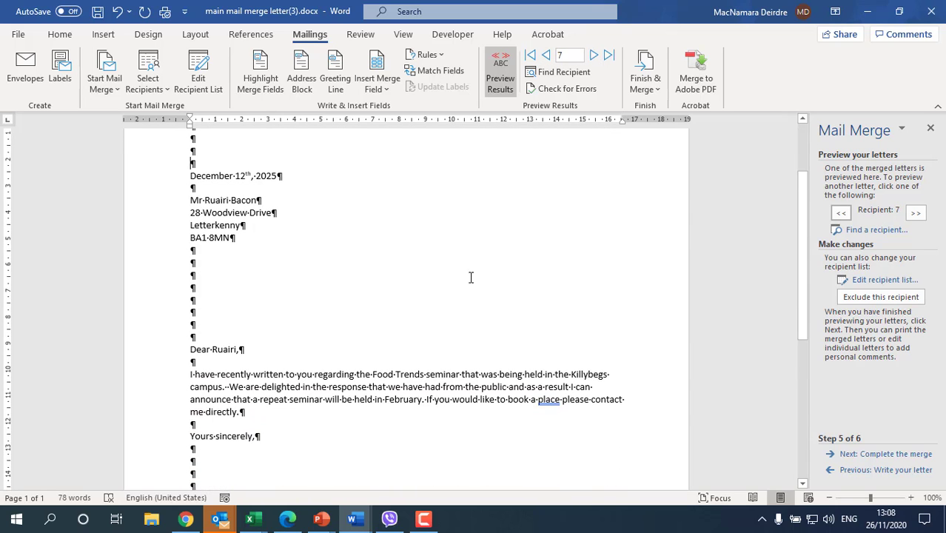
Merge all records into a new document using Edit individual letters.
{"action": "left_click", "coordinate": [860, 454]}
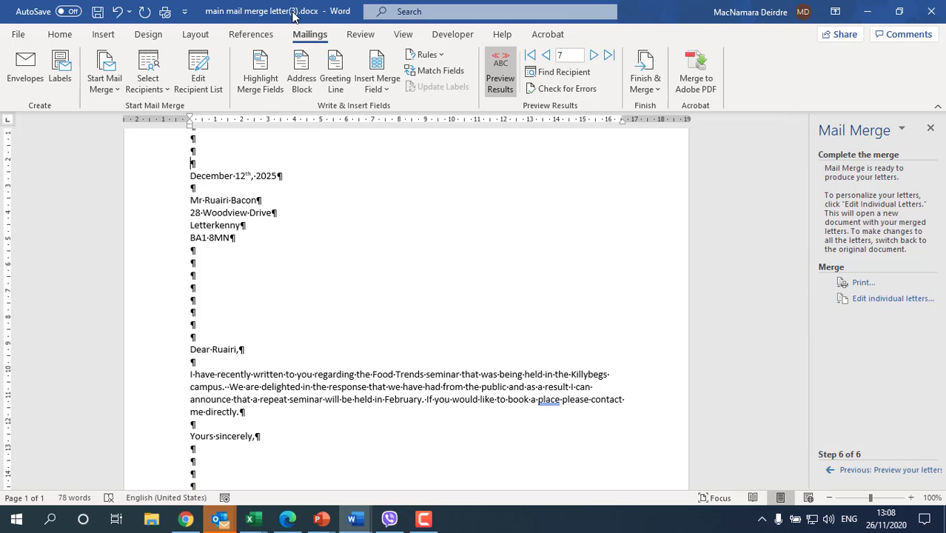
{"action": "left_click", "coordinate": [863, 299]}
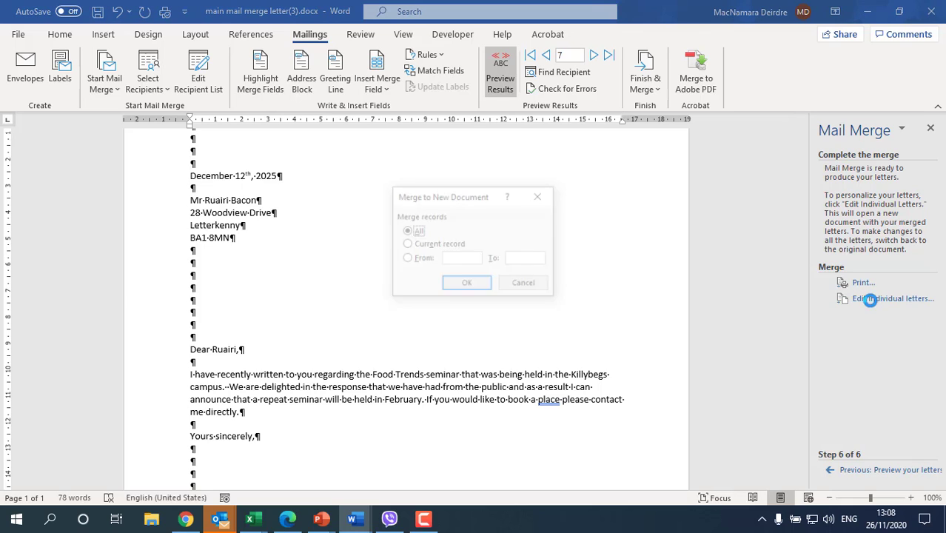
{"action": "left_click", "coordinate": [466, 285]}
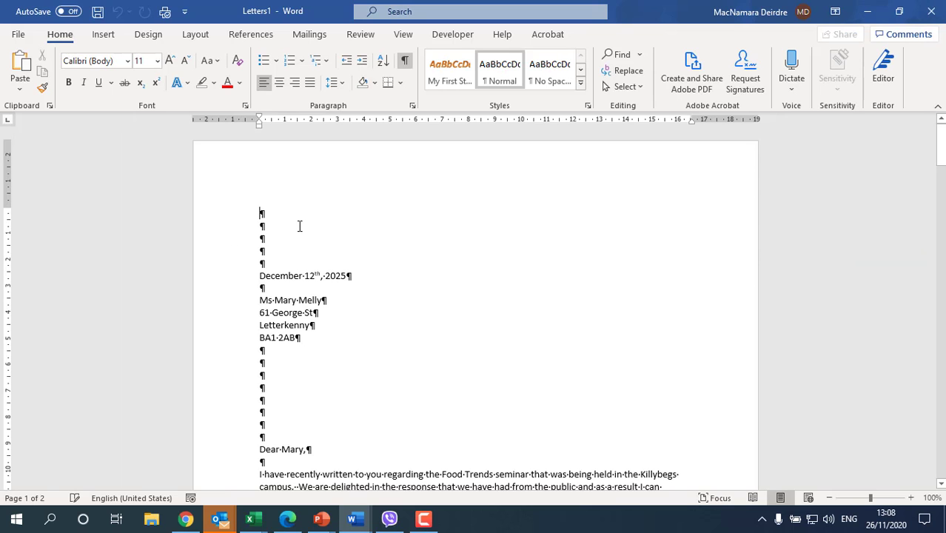
Scroll through the 13-page Letters1 document to check each letter, then close its window.
{"action": "scroll", "coordinate": [299, 233], "scroll_direction": "down", "scroll_amount": 10}
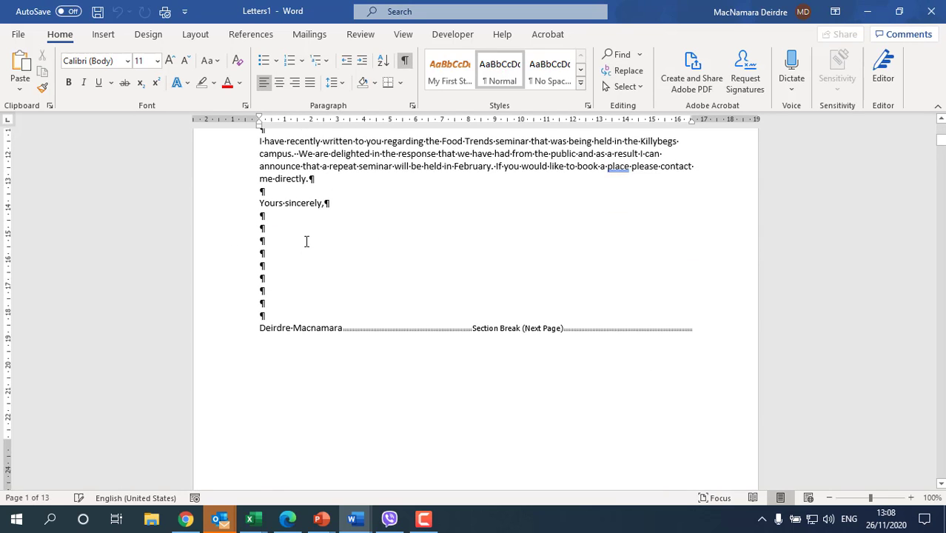
{"action": "scroll", "coordinate": [307, 242], "scroll_direction": "down", "scroll_amount": 10}
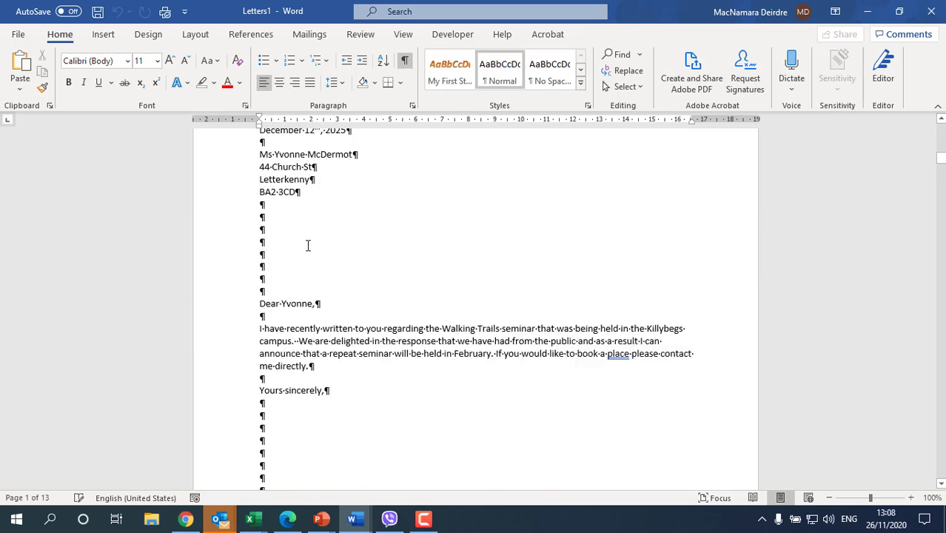
{"action": "scroll", "coordinate": [308, 245], "scroll_direction": "up", "scroll_amount": 9}
{"action": "scroll", "coordinate": [308, 245], "scroll_direction": "down", "scroll_amount": 20}
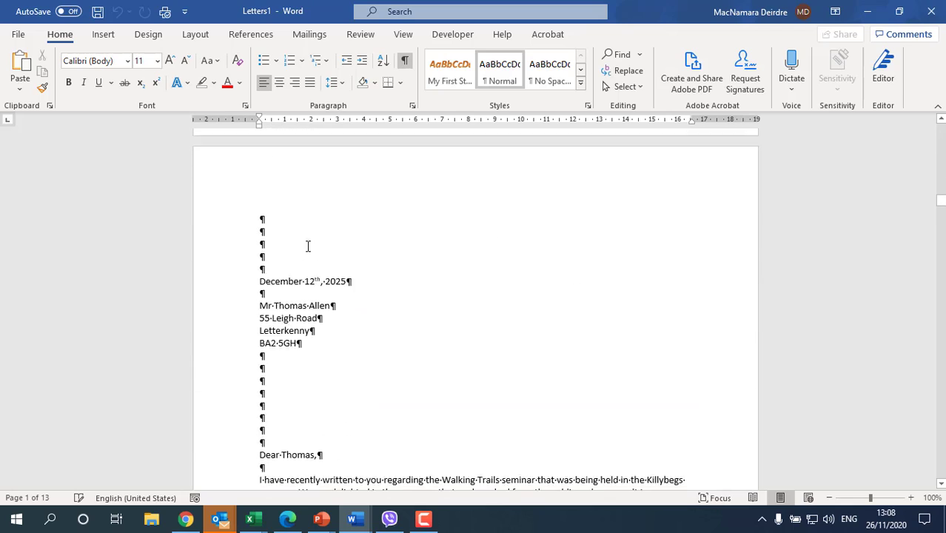
{"action": "scroll", "coordinate": [307, 246], "scroll_direction": "down", "scroll_amount": 20}
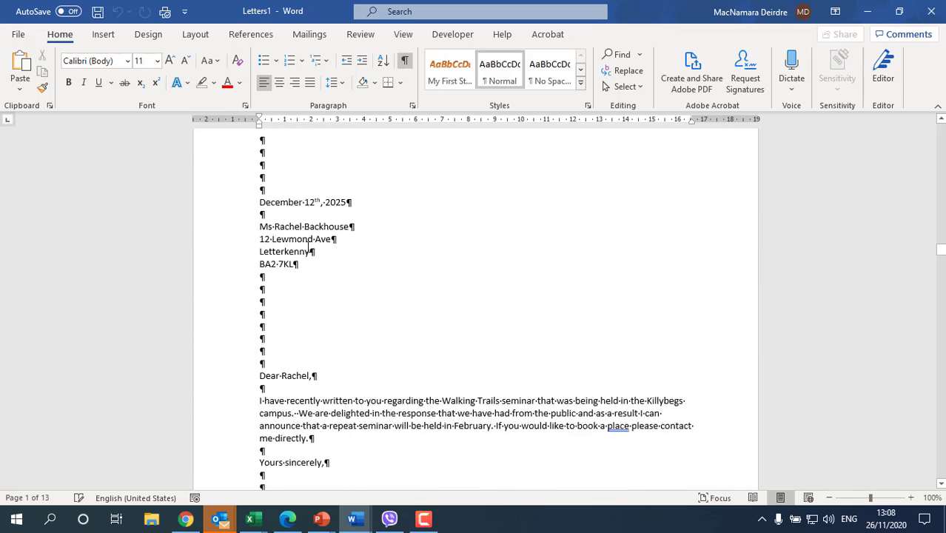
{"action": "scroll", "coordinate": [308, 247], "scroll_direction": "down", "scroll_amount": 10}
{"action": "scroll", "coordinate": [311, 248], "scroll_direction": "up", "scroll_amount": 7}
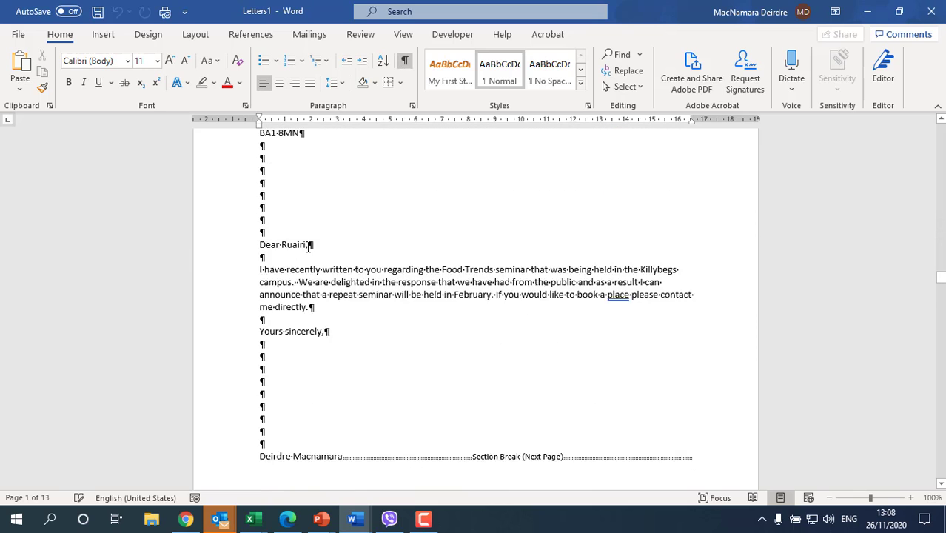
{"action": "scroll", "coordinate": [310, 248], "scroll_direction": "up", "scroll_amount": 20}
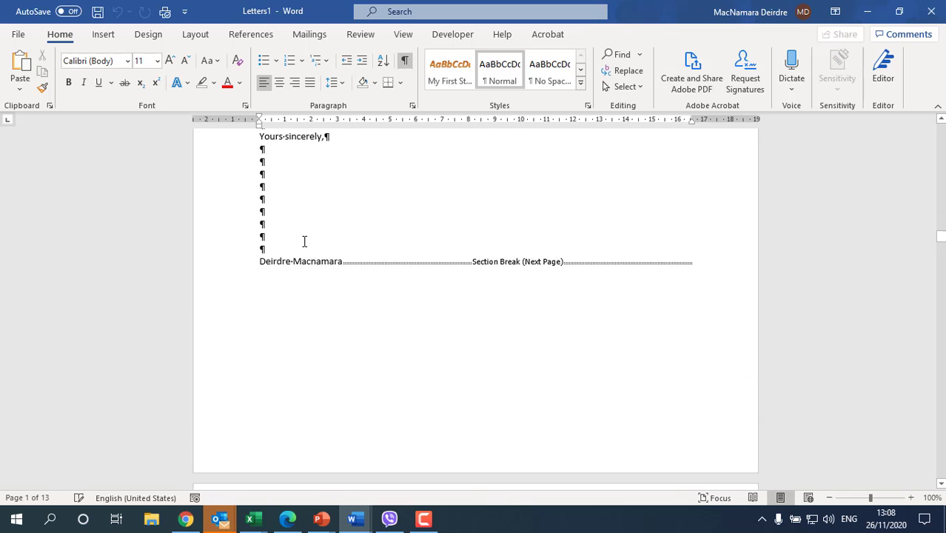
{"action": "scroll", "coordinate": [303, 251], "scroll_direction": "up", "scroll_amount": 4}
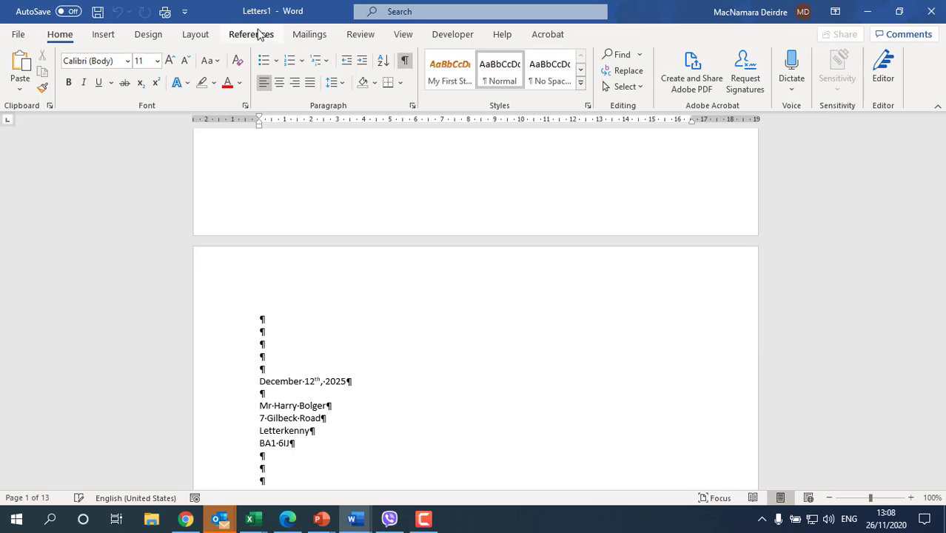
{"action": "left_click", "coordinate": [929, 15]}
Discard the merged Letters1 document, then close mail merge letter(3).docx without saving.
{"action": "left_click", "coordinate": [561, 339]}
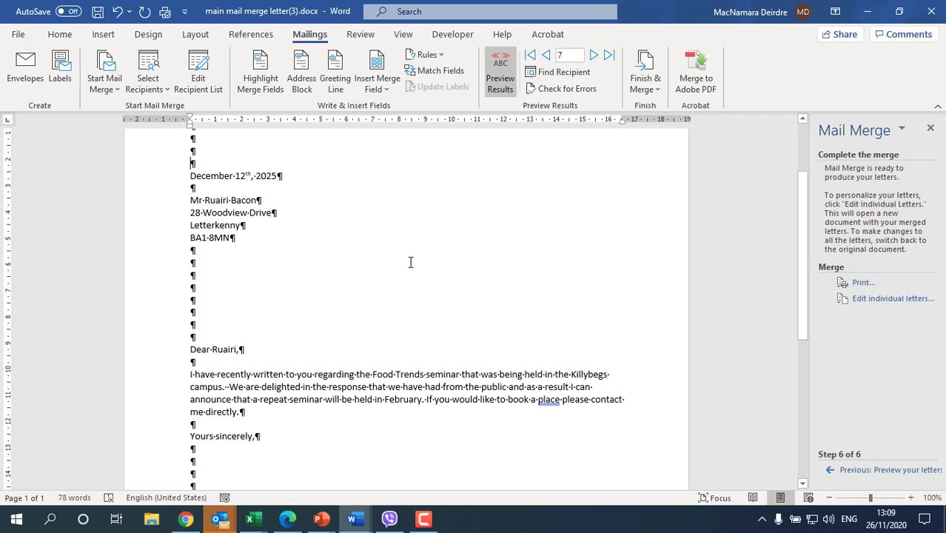
{"action": "left_click", "coordinate": [20, 34]}
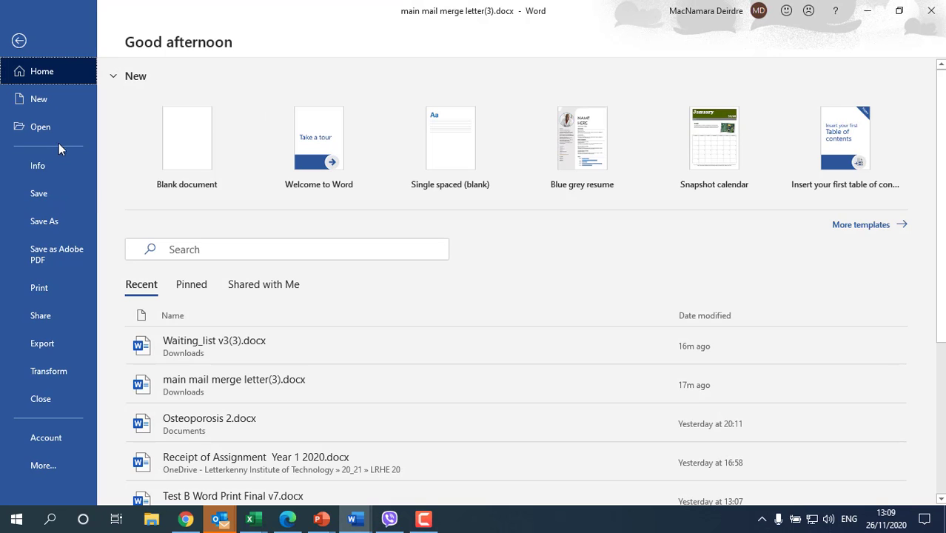
{"action": "left_click", "coordinate": [53, 400]}
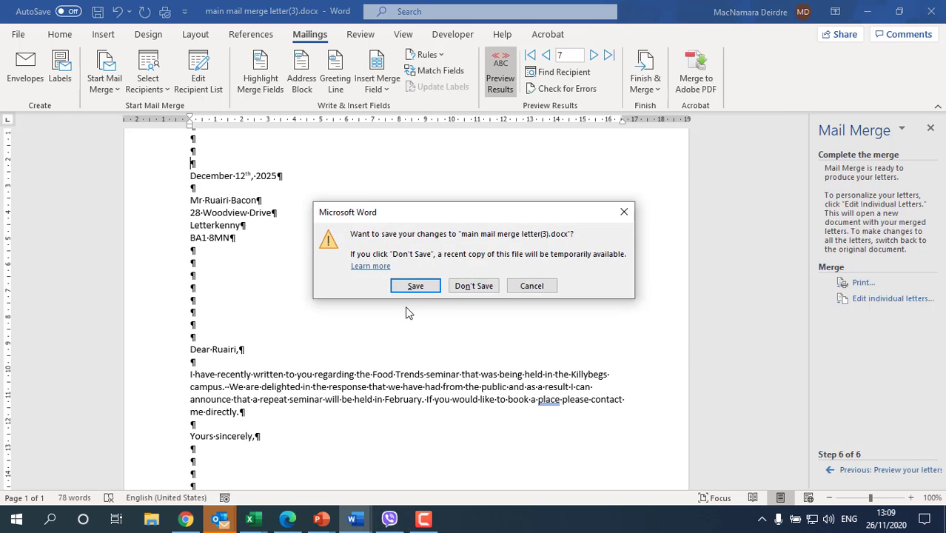
{"action": "left_click", "coordinate": [466, 285]}
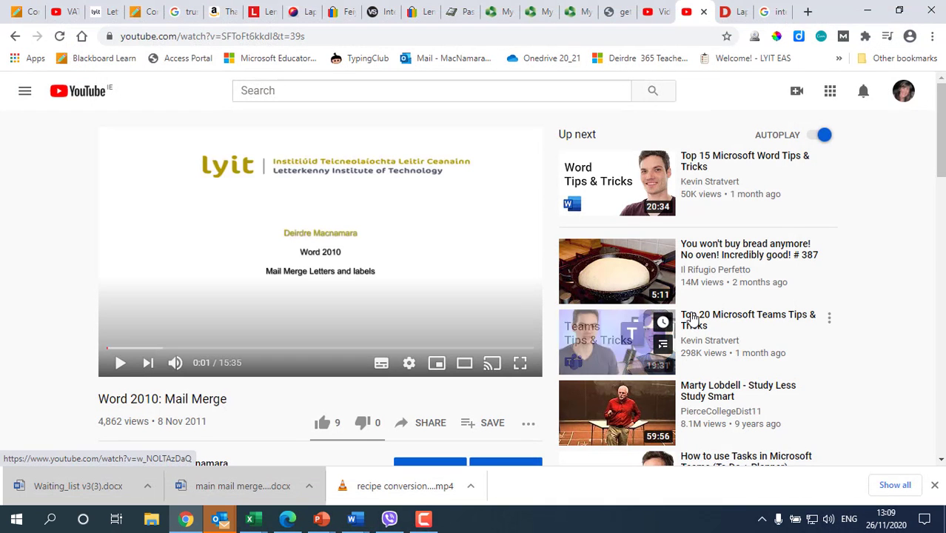
Switch back to Word and create a new blank document, Document1.
{"action": "mouse_move", "coordinate": [363, 524]}
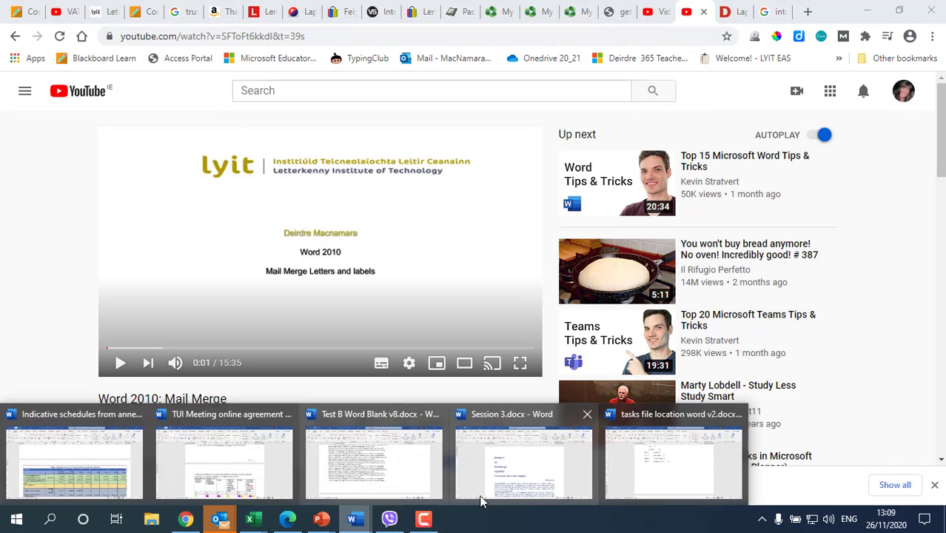
{"action": "left_click", "coordinate": [637, 475]}
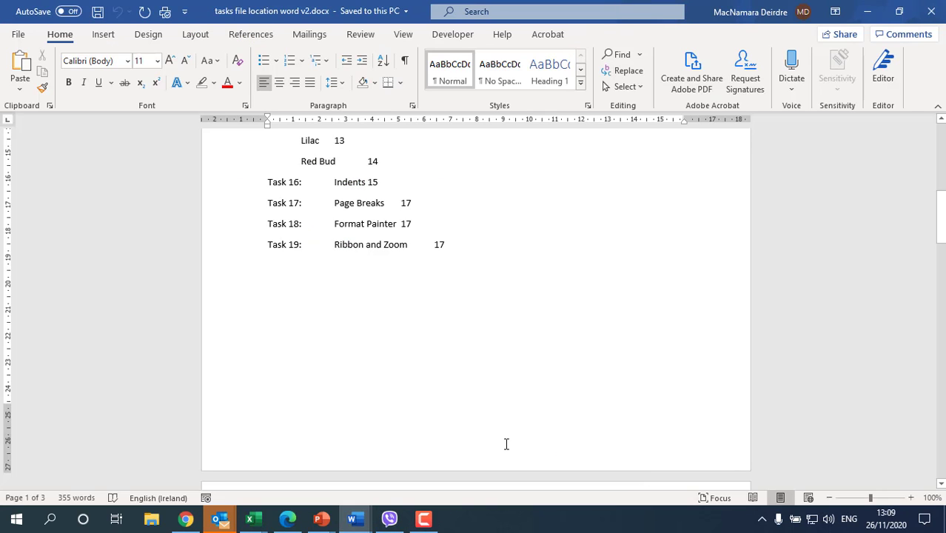
{"action": "key", "text": "ctrl+n"}
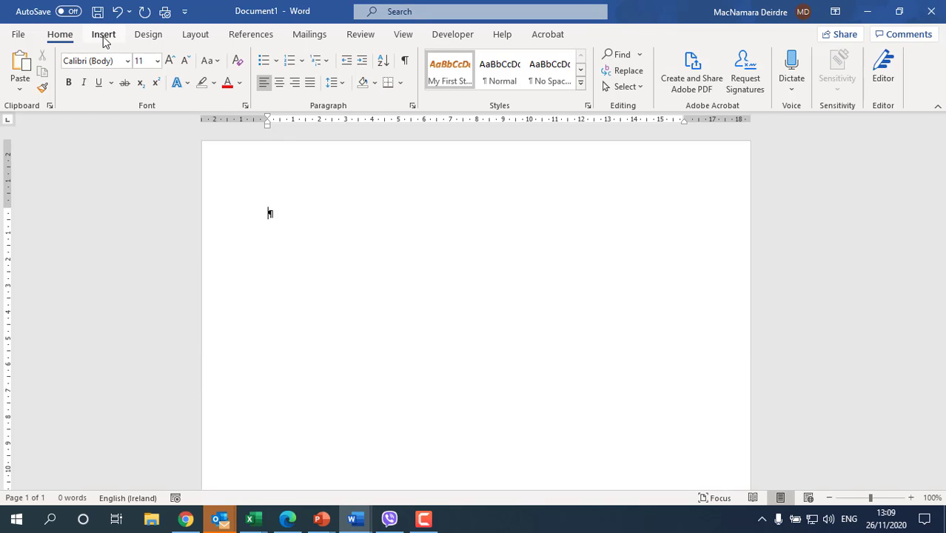
Start the Step-by-Step Mail Merge Wizard for Labels and reach the Label Options for the starting document.
{"action": "left_click", "coordinate": [296, 37]}
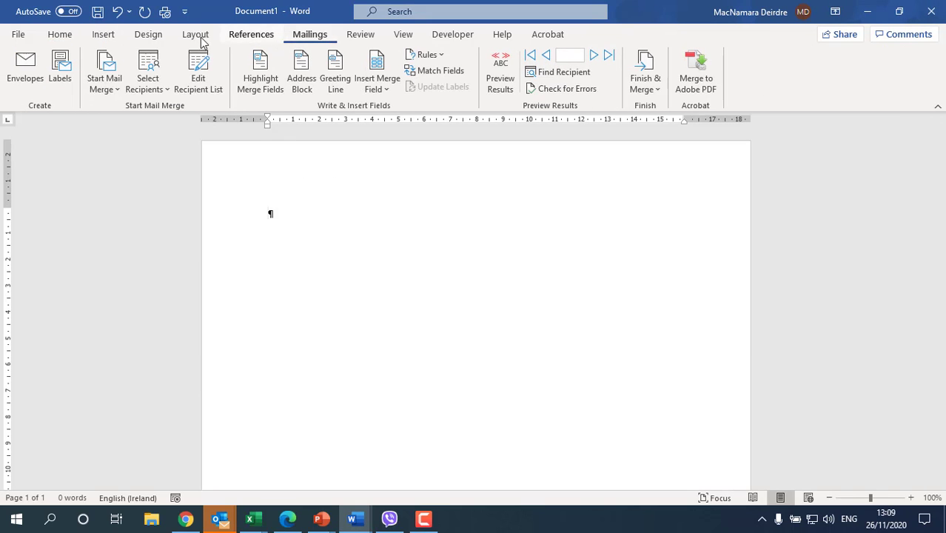
{"action": "left_click", "coordinate": [106, 78]}
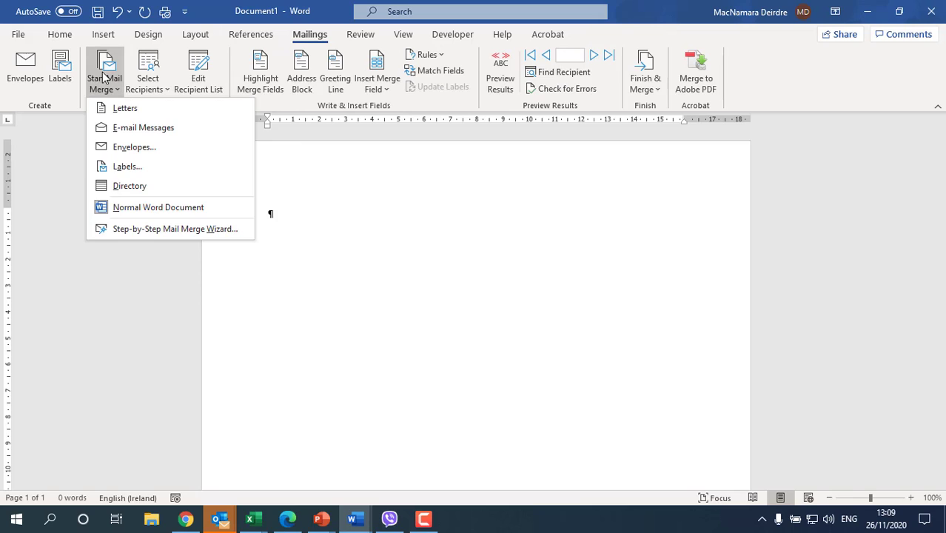
{"action": "left_click", "coordinate": [135, 229]}
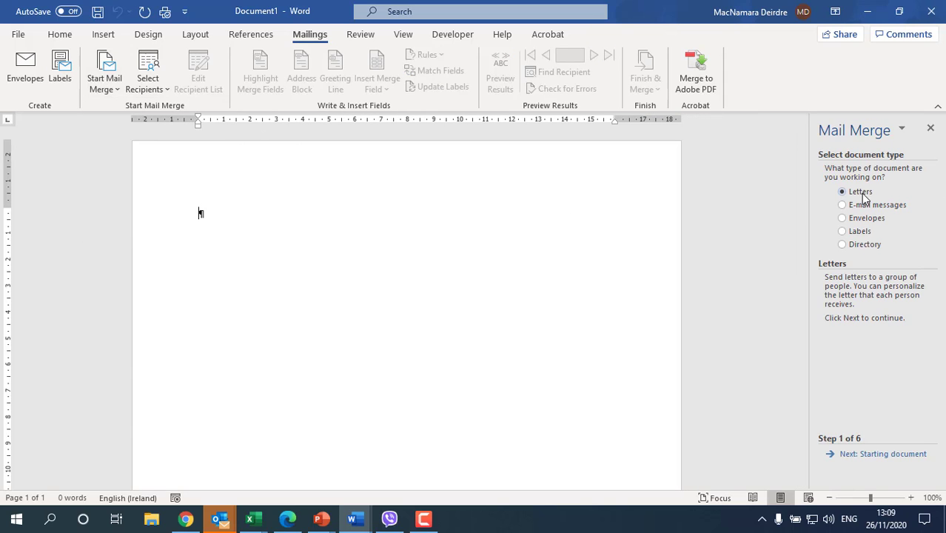
{"action": "left_click", "coordinate": [872, 235]}
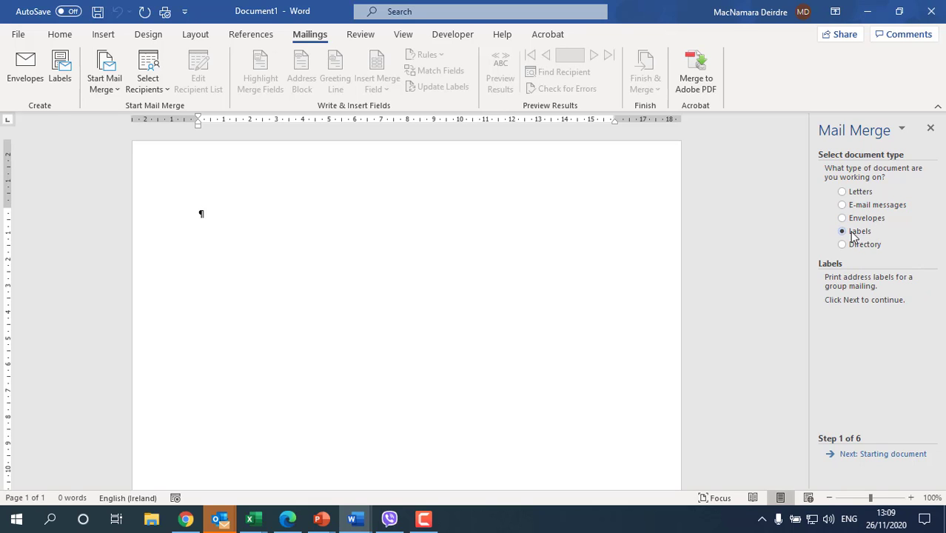
{"action": "left_click", "coordinate": [895, 455]}
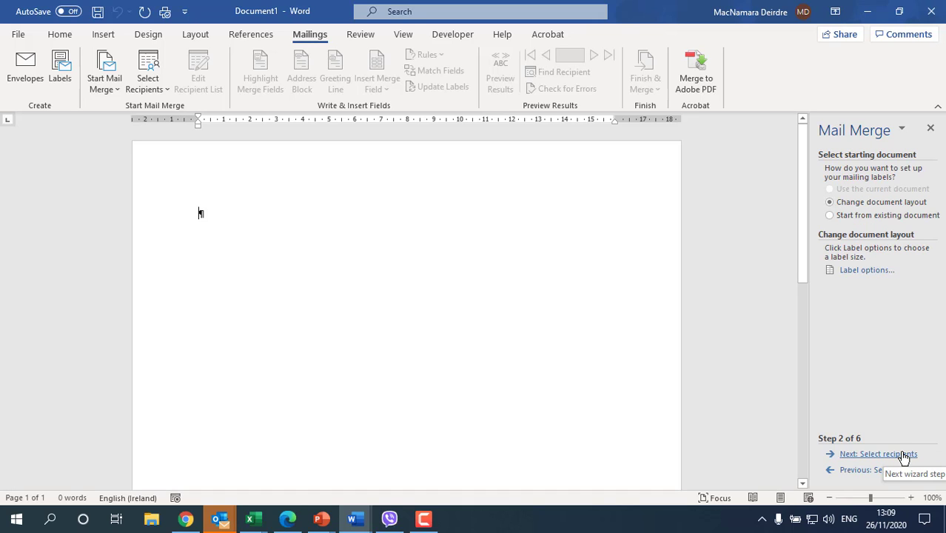
{"action": "left_click", "coordinate": [867, 270]}
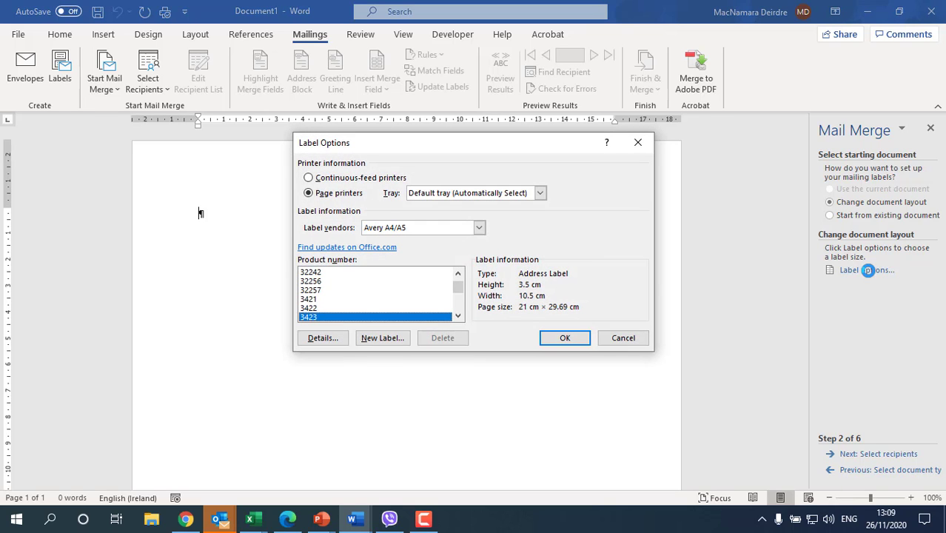
Apply Avery A4/A5 product number 3653 labels to the blank document.
{"action": "left_click", "coordinate": [414, 229]}
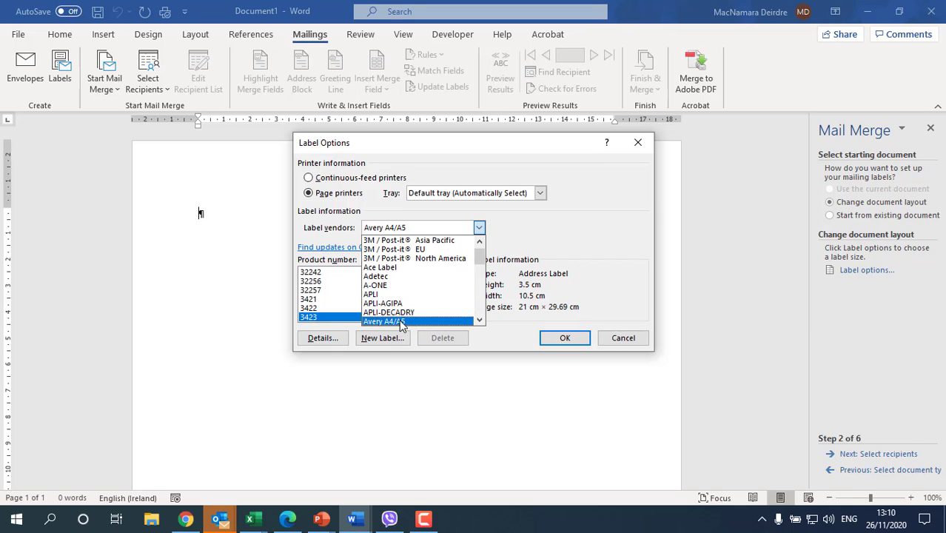
{"action": "left_click", "coordinate": [406, 322]}
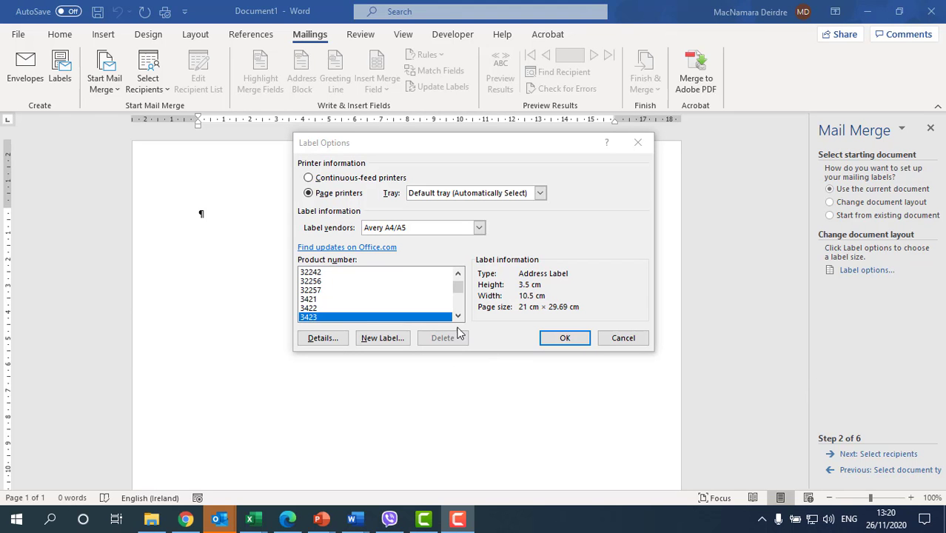
{"action": "left_click", "coordinate": [458, 317]}
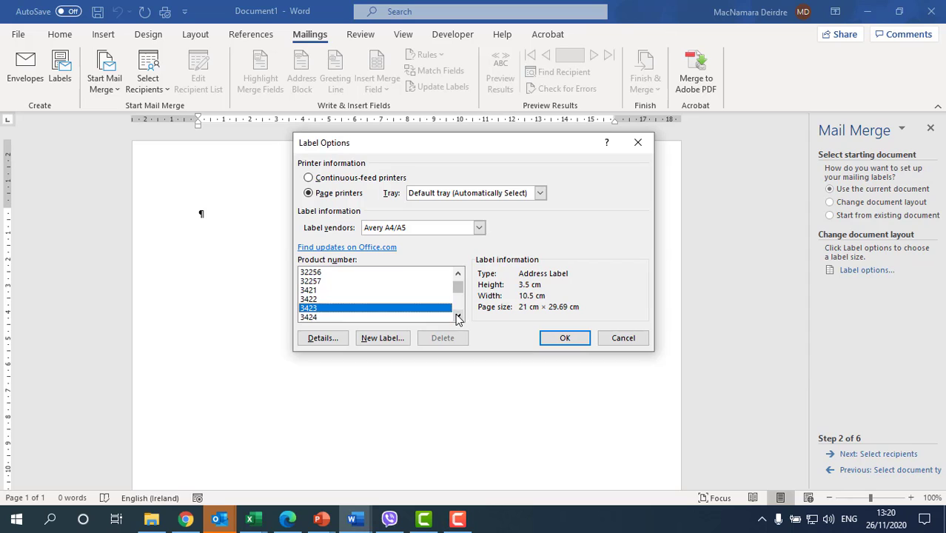
{"action": "left_click", "coordinate": [458, 316]}
{"action": "left_click", "coordinate": [458, 317]}
{"action": "left_click", "coordinate": [458, 317]}
{"action": "left_click", "coordinate": [458, 316]}
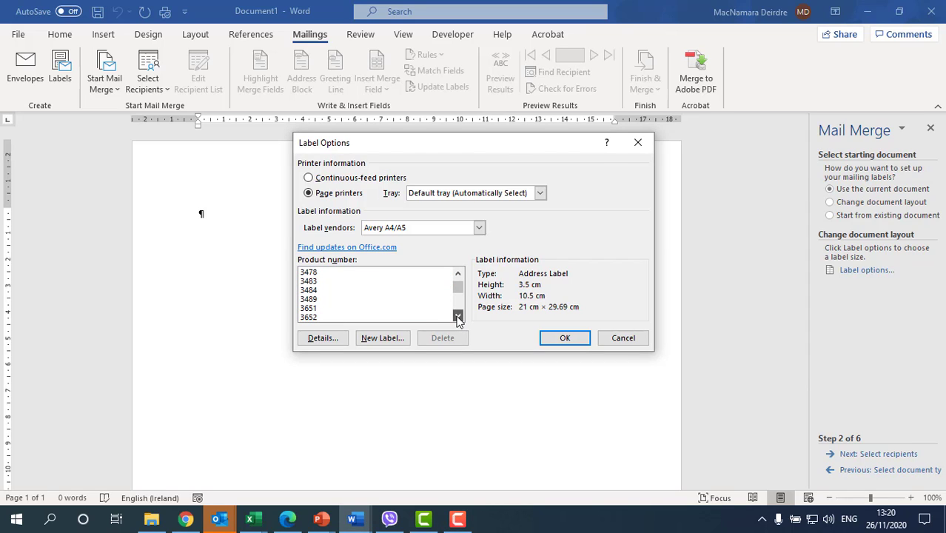
{"action": "left_click", "coordinate": [458, 317]}
{"action": "left_click", "coordinate": [309, 317]}
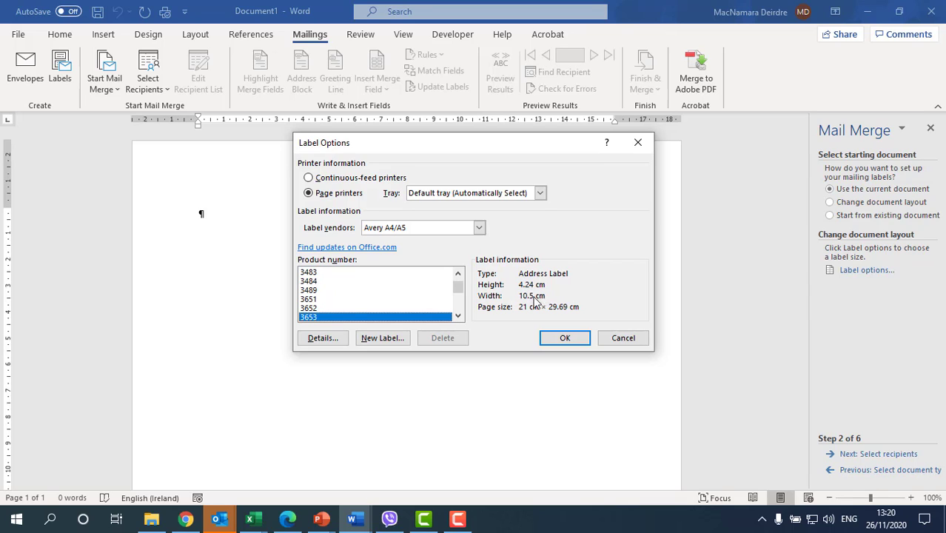
{"action": "left_click", "coordinate": [565, 338]}
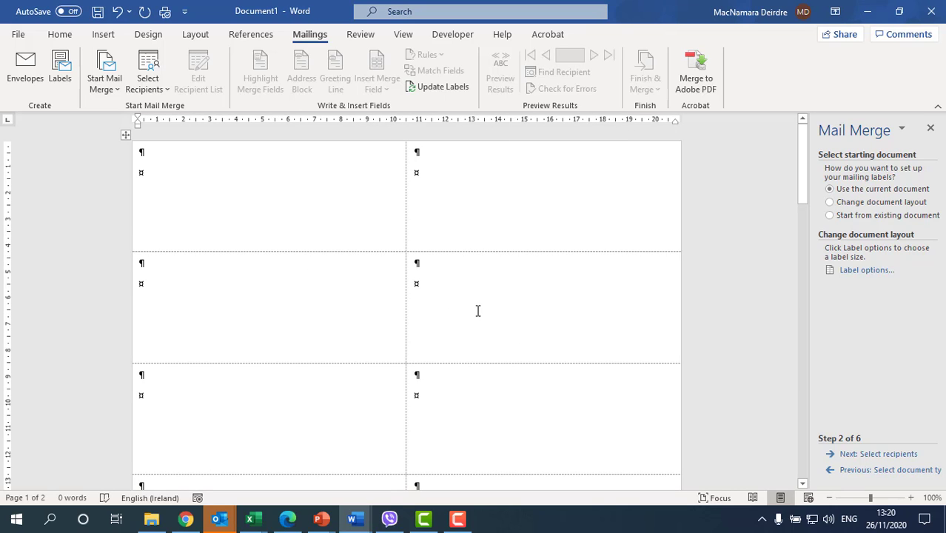
Use Waiting_list v3(3).docx from Downloads as the recipient list, accepting all recipients.
{"action": "scroll", "coordinate": [439, 294], "scroll_direction": "down", "scroll_amount": 10}
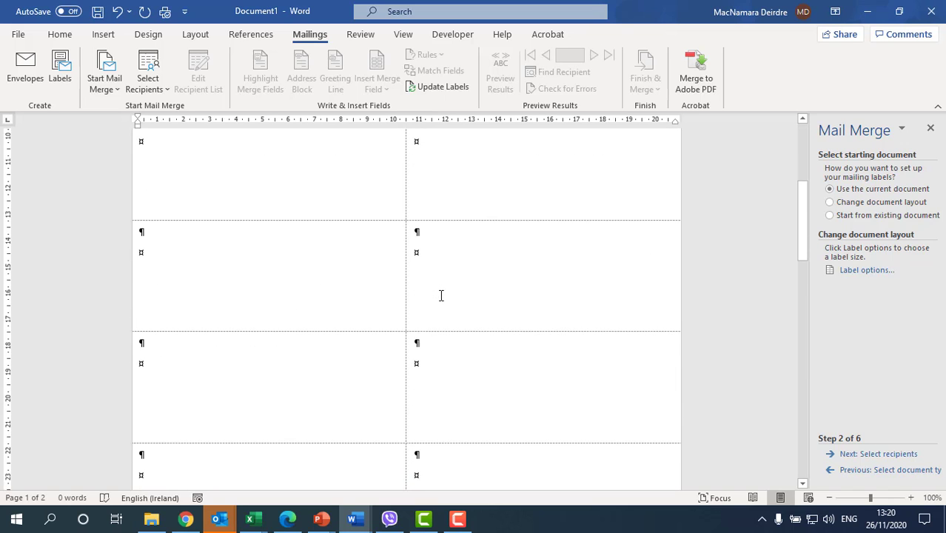
{"action": "scroll", "coordinate": [442, 297], "scroll_direction": "up", "scroll_amount": 15}
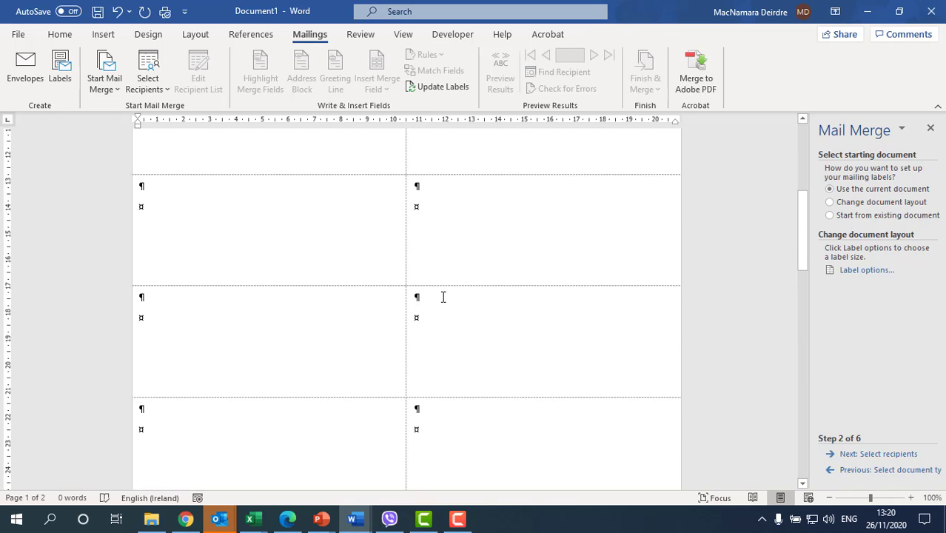
{"action": "scroll", "coordinate": [444, 296], "scroll_direction": "up", "scroll_amount": 1}
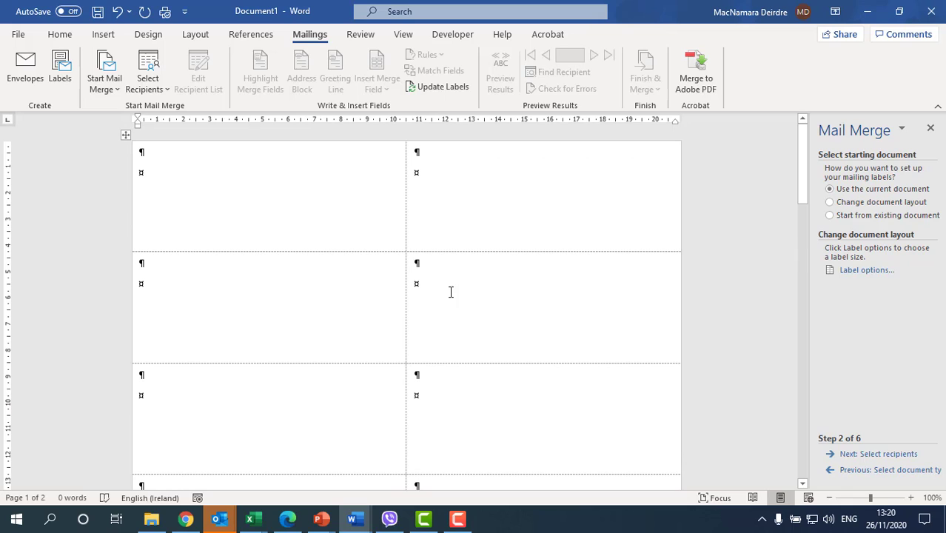
{"action": "left_click", "coordinate": [867, 453]}
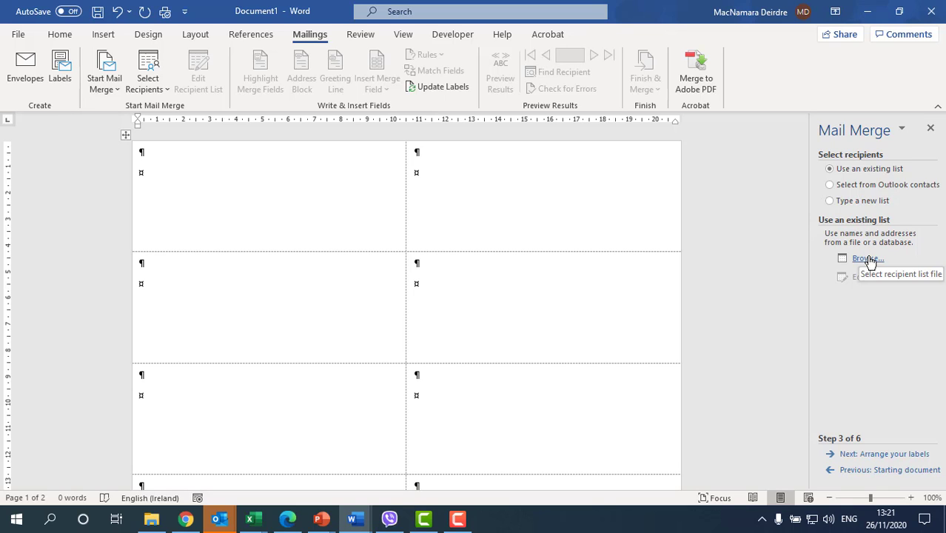
{"action": "left_click", "coordinate": [867, 259]}
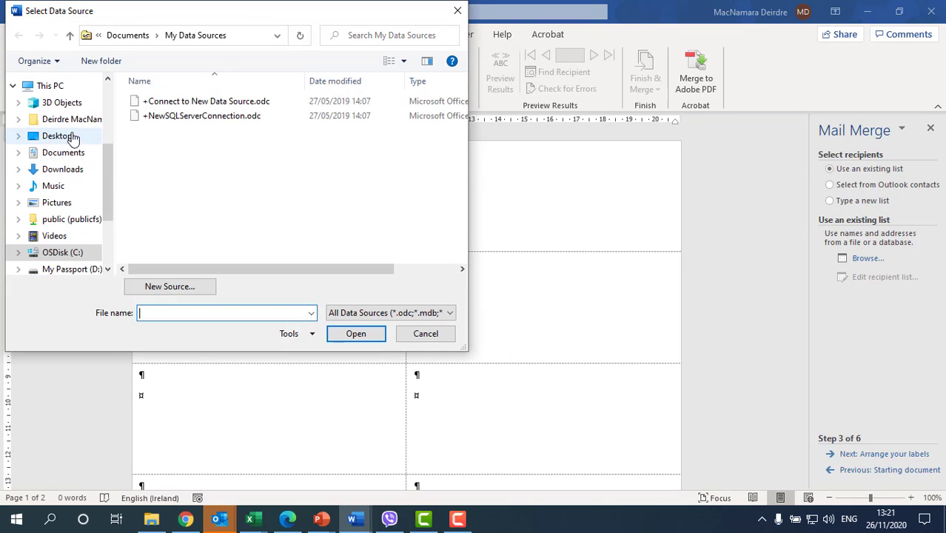
{"action": "left_click", "coordinate": [62, 169]}
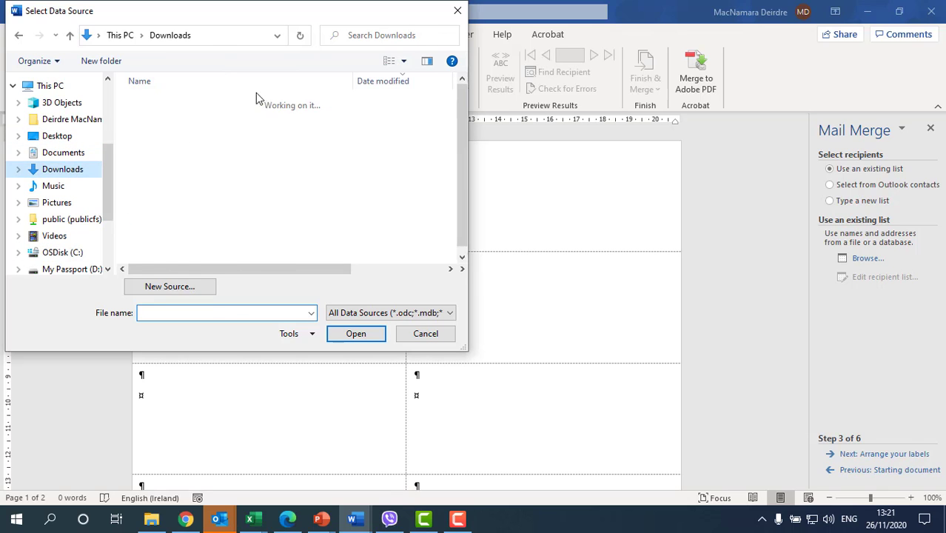
{"action": "left_click", "coordinate": [225, 121]}
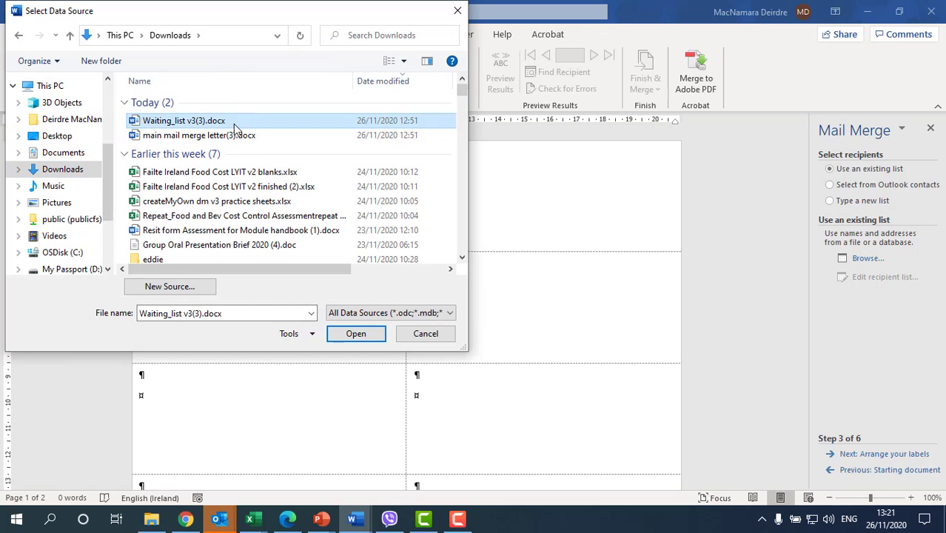
{"action": "left_click", "coordinate": [355, 334]}
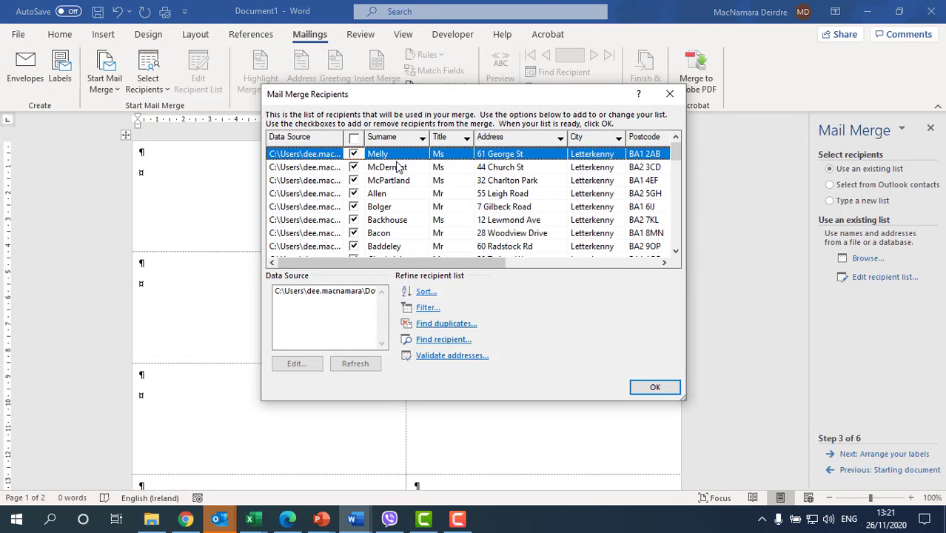
{"action": "left_click", "coordinate": [656, 388]}
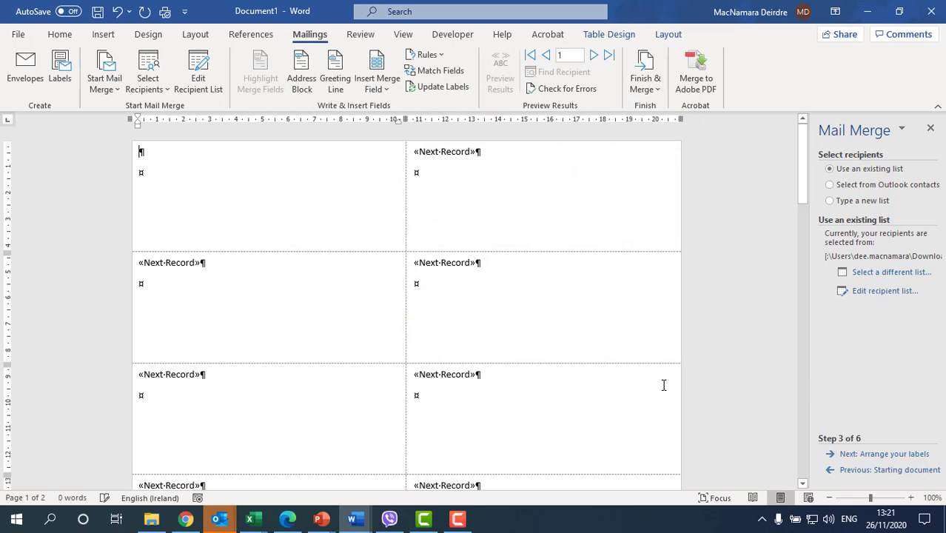
Insert the Title, Forename and Surname merge fields on the first label's top line.
{"action": "left_click", "coordinate": [862, 453]}
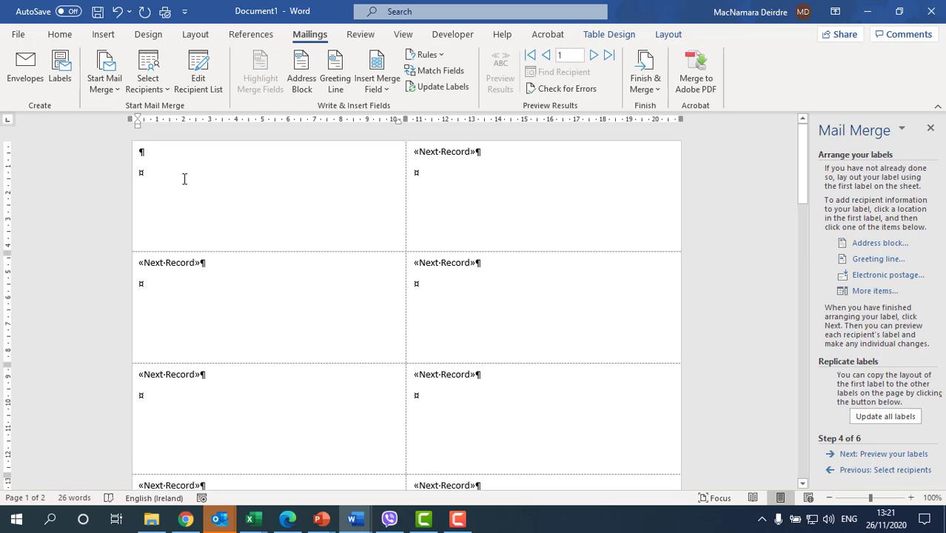
{"action": "left_click", "coordinate": [375, 90]}
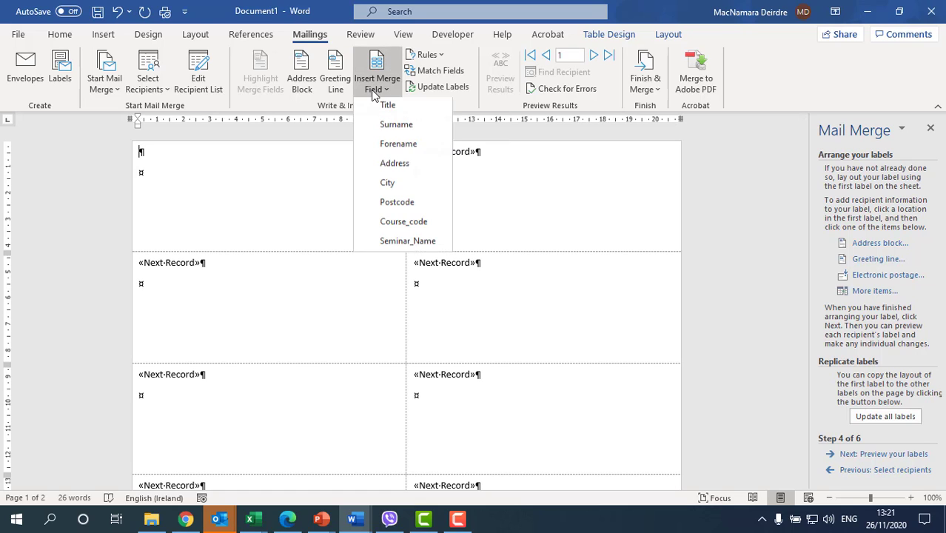
{"action": "left_click", "coordinate": [385, 109]}
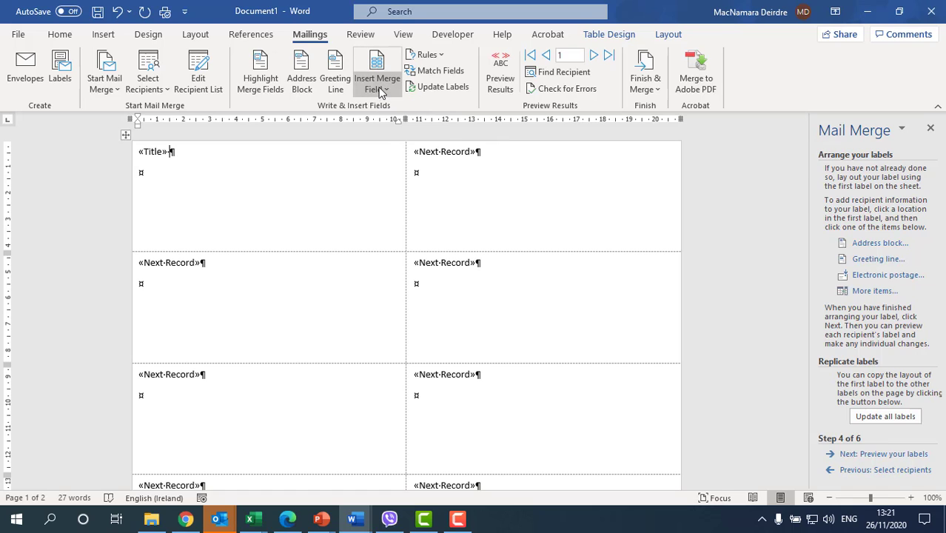
{"action": "left_click", "coordinate": [380, 90]}
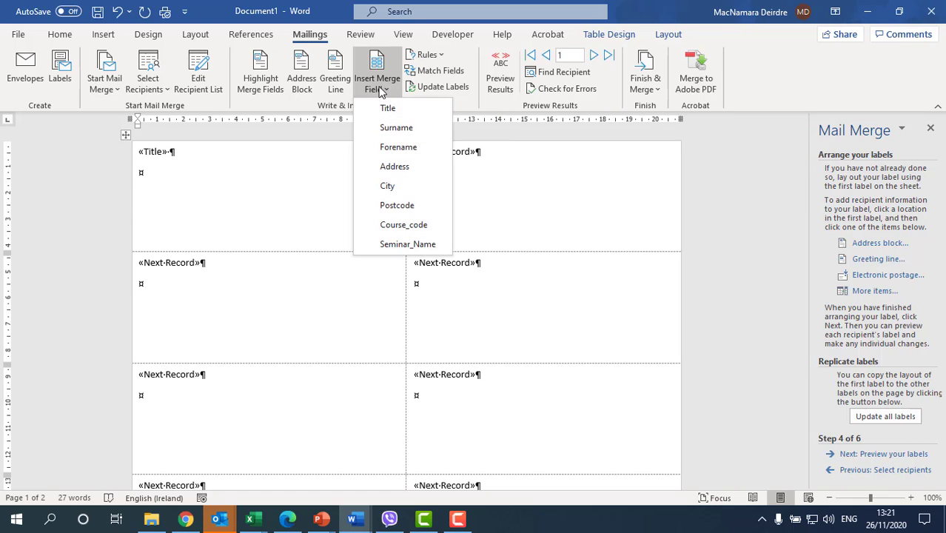
{"action": "left_click", "coordinate": [381, 149]}
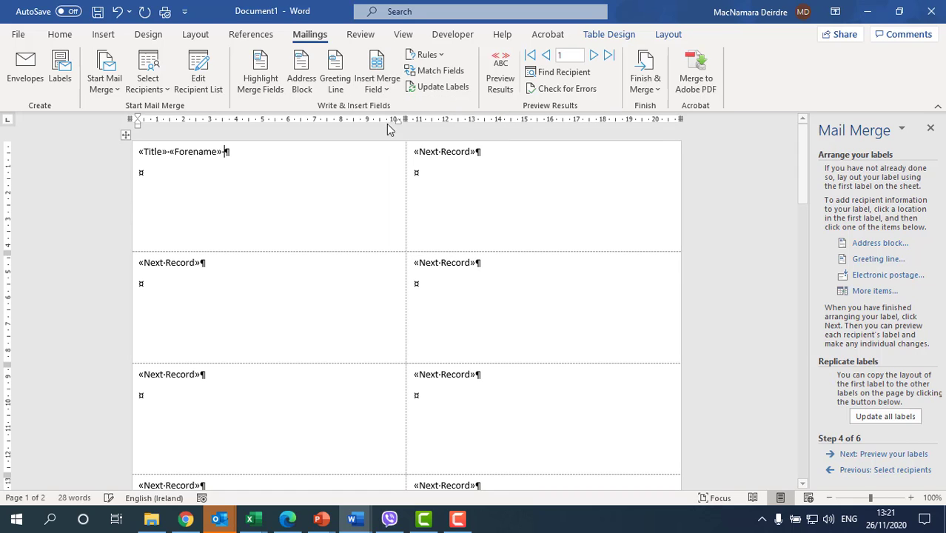
{"action": "left_click", "coordinate": [380, 88]}
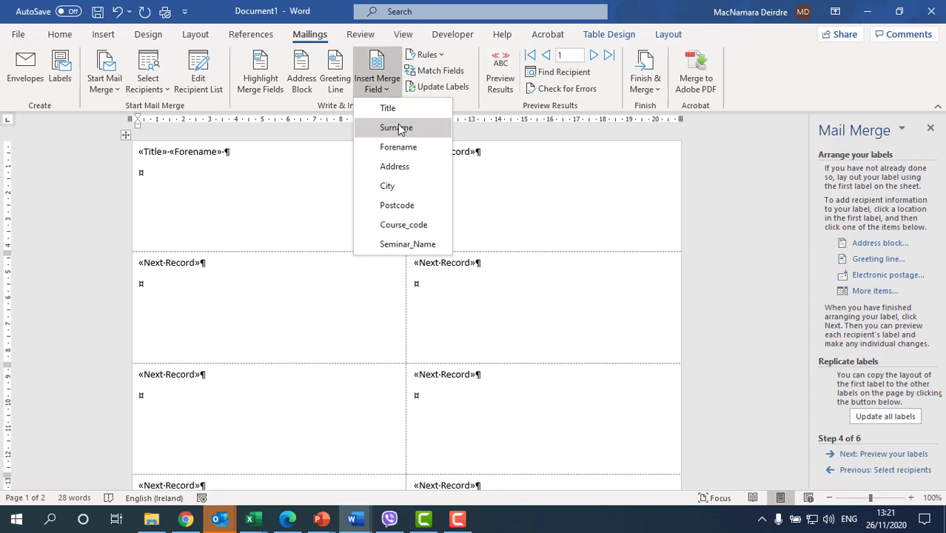
{"action": "left_click", "coordinate": [397, 128]}
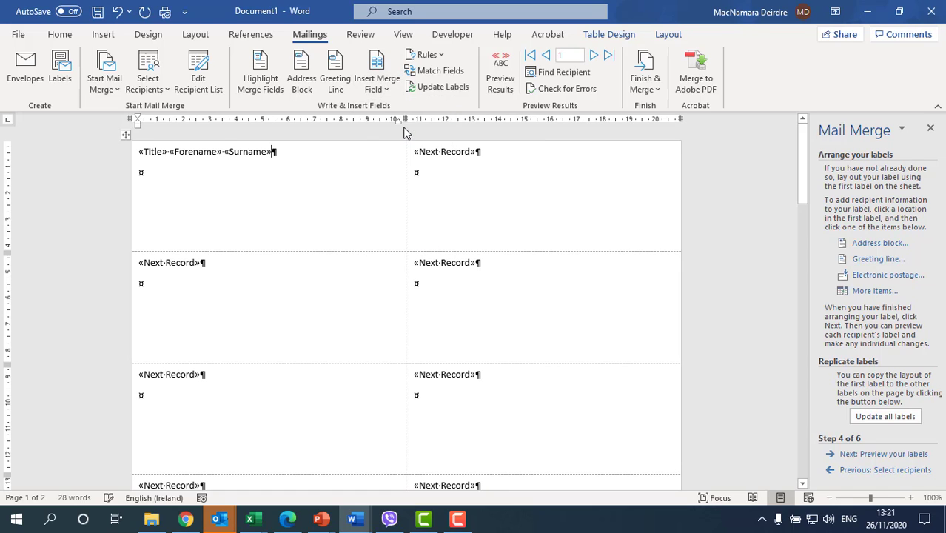
Add Address, City and Postcode merge fields on new lines below the name.
{"action": "key", "text": "Return"}
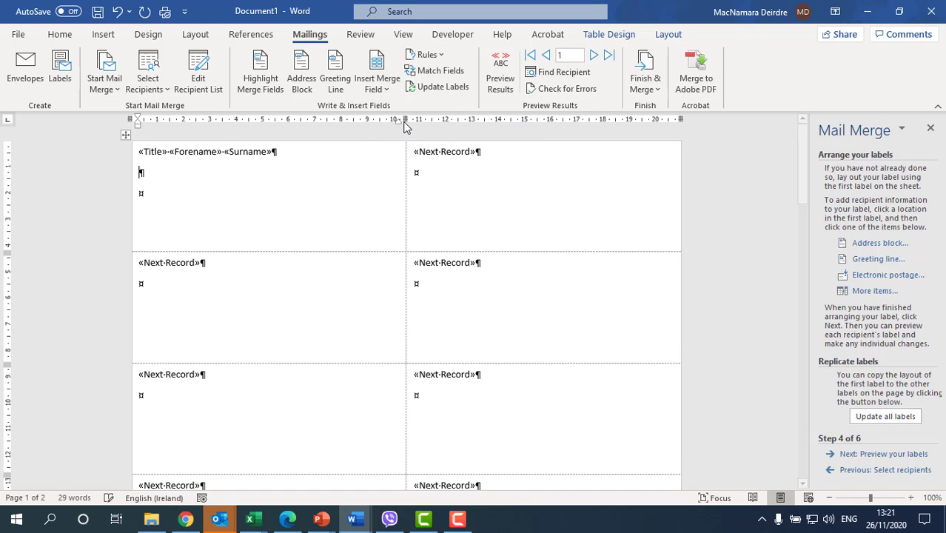
{"action": "left_click", "coordinate": [381, 87]}
{"action": "left_click", "coordinate": [407, 165]}
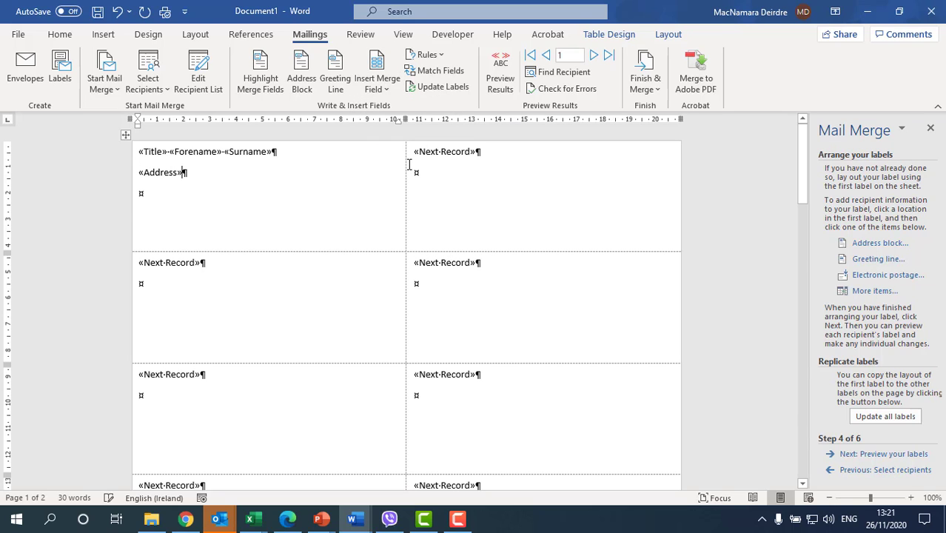
{"action": "key", "text": "Return"}
{"action": "left_click", "coordinate": [382, 85]}
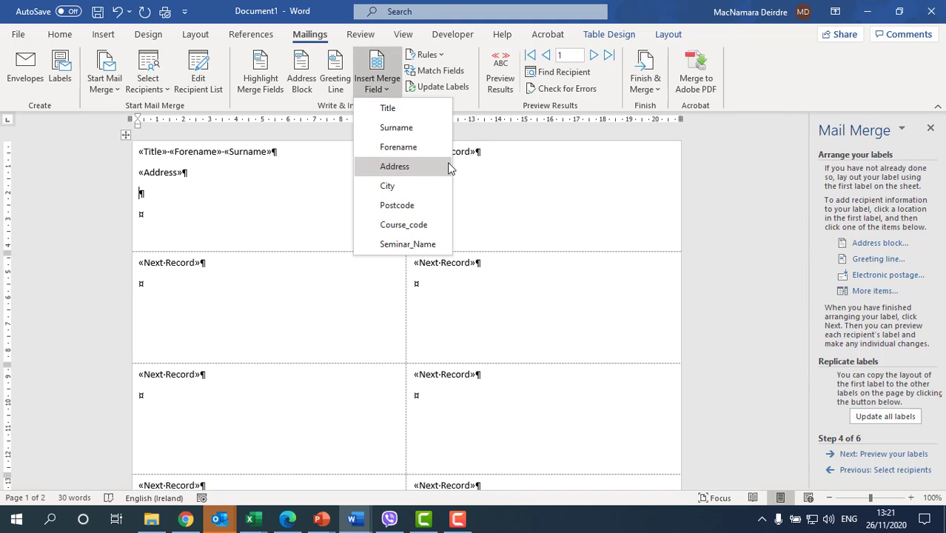
{"action": "left_click", "coordinate": [408, 187]}
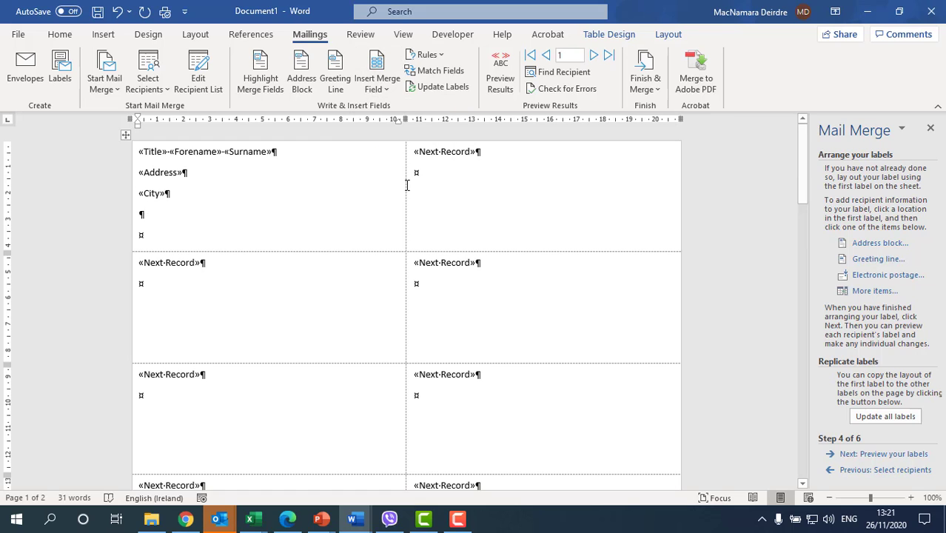
{"action": "left_click", "coordinate": [398, 90]}
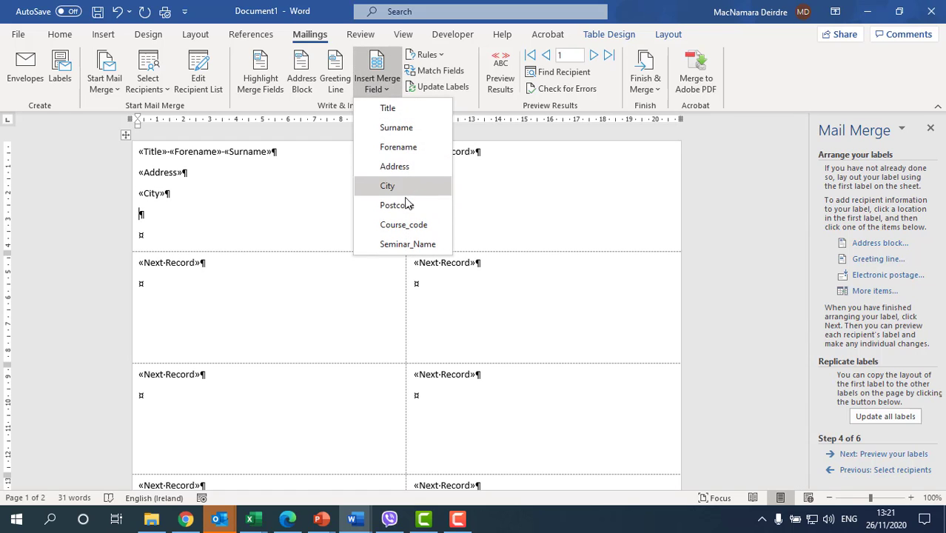
{"action": "left_click", "coordinate": [407, 205]}
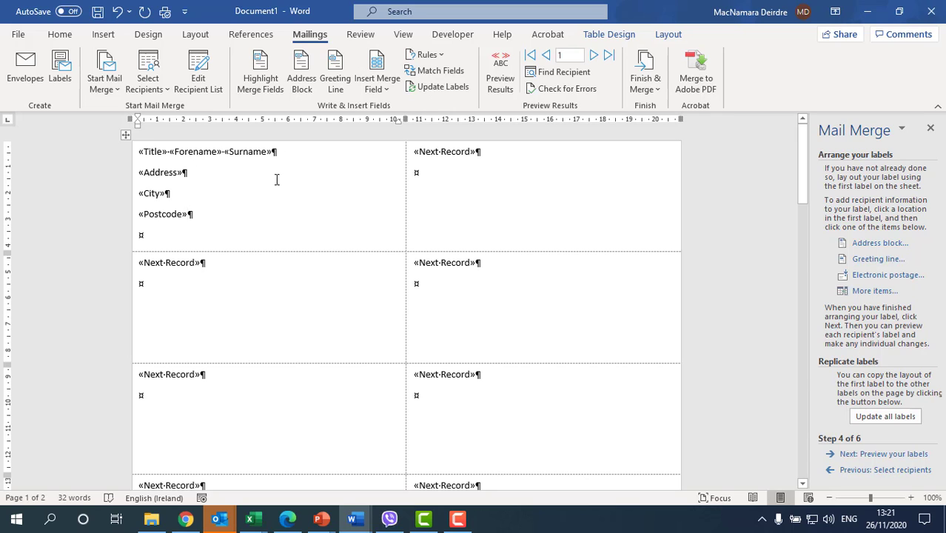
{"action": "left_click", "coordinate": [861, 454]}
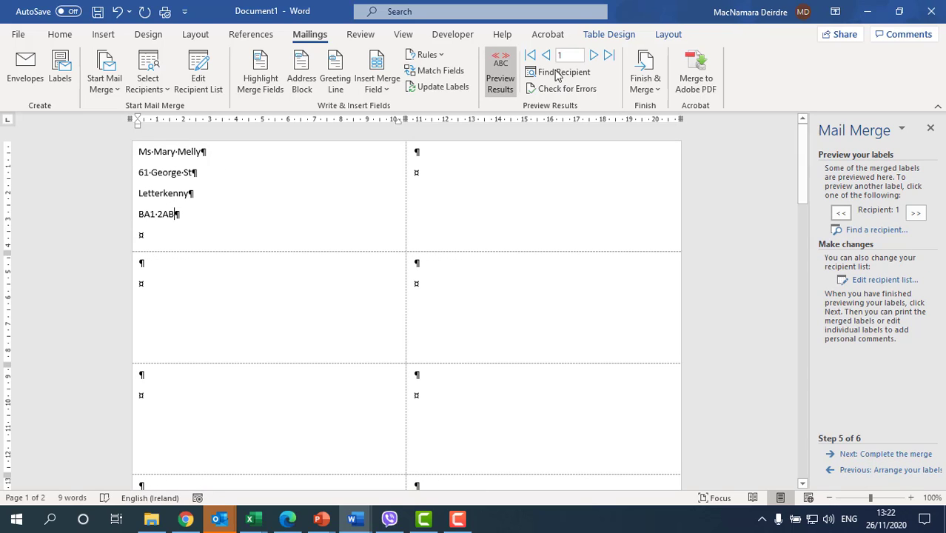
{"action": "left_click", "coordinate": [594, 55]}
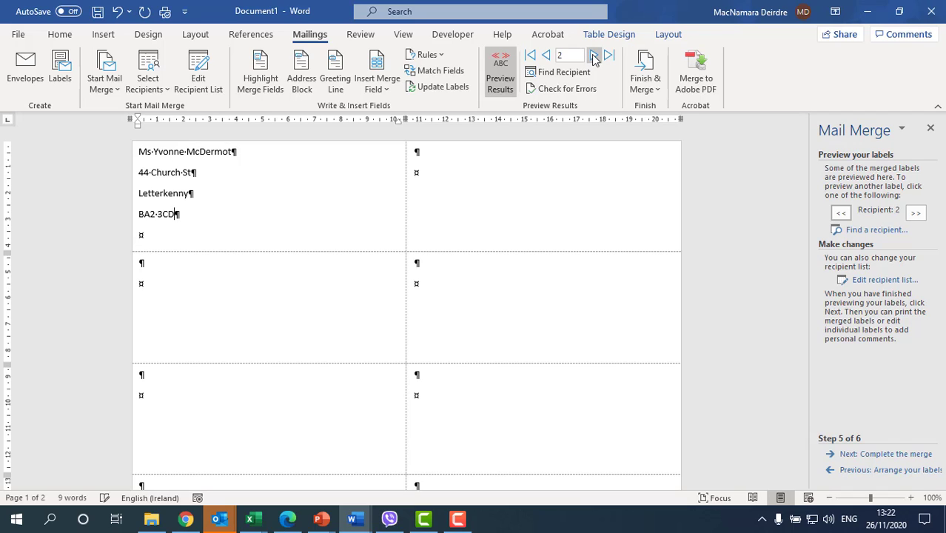
{"action": "left_click", "coordinate": [594, 56]}
{"action": "left_click", "coordinate": [594, 57]}
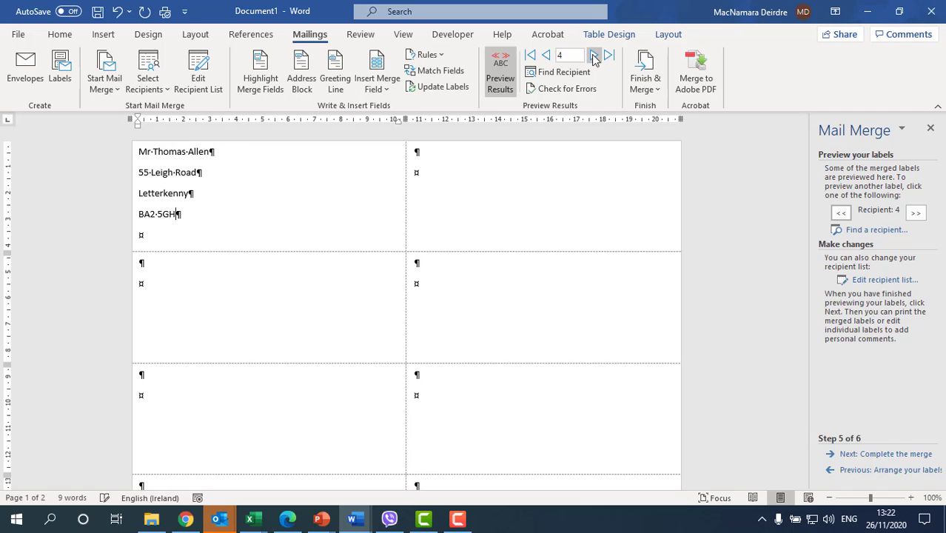
{"action": "left_click", "coordinate": [546, 55]}
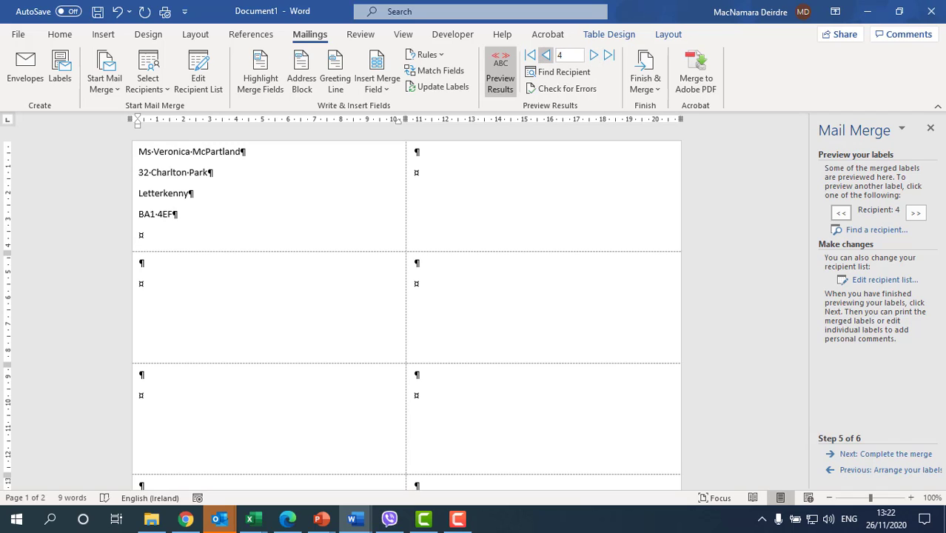
{"action": "left_click", "coordinate": [546, 55]}
{"action": "left_click", "coordinate": [879, 475]}
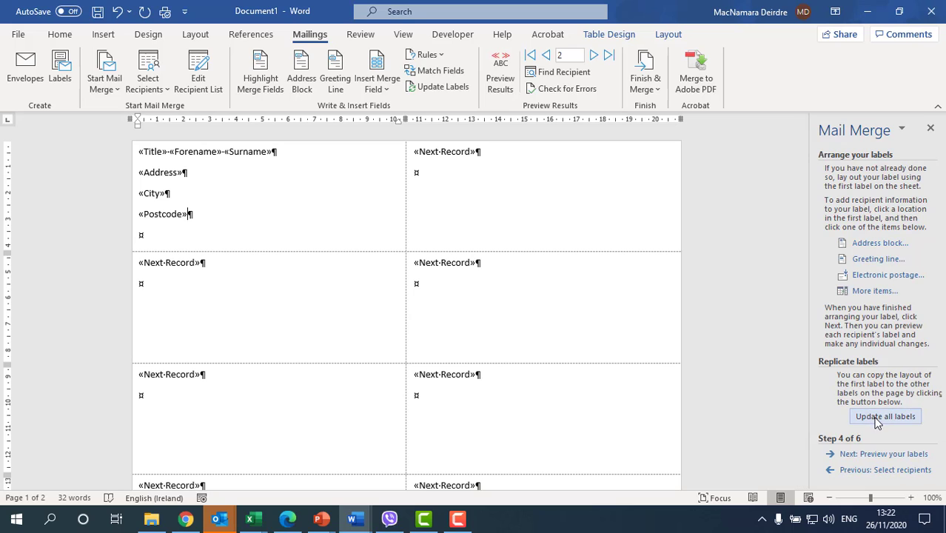
Update all labels so each one copies the first label's merge field layout.
{"action": "left_click", "coordinate": [876, 419]}
{"action": "left_click", "coordinate": [876, 419]}
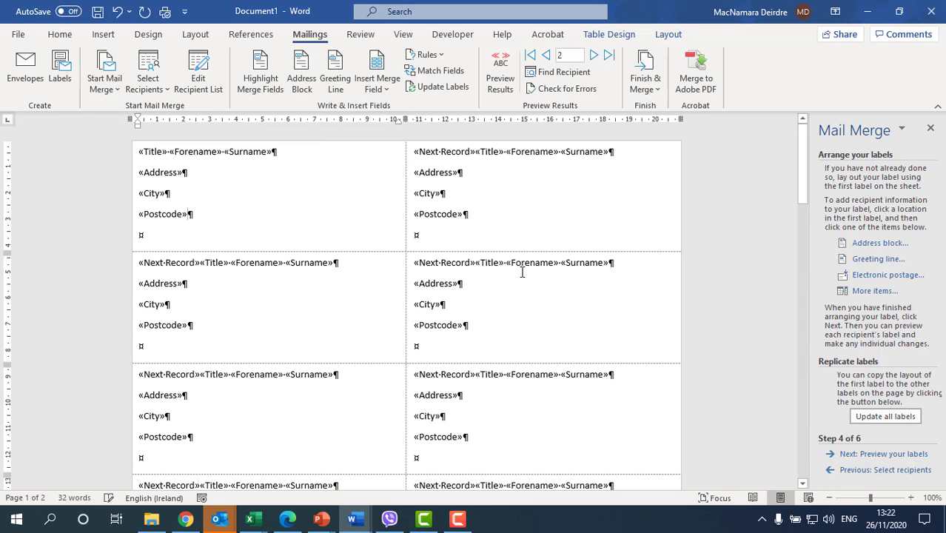
{"action": "scroll", "coordinate": [504, 424], "scroll_direction": "down", "scroll_amount": 6}
{"action": "scroll", "coordinate": [504, 416], "scroll_direction": "up", "scroll_amount": 6}
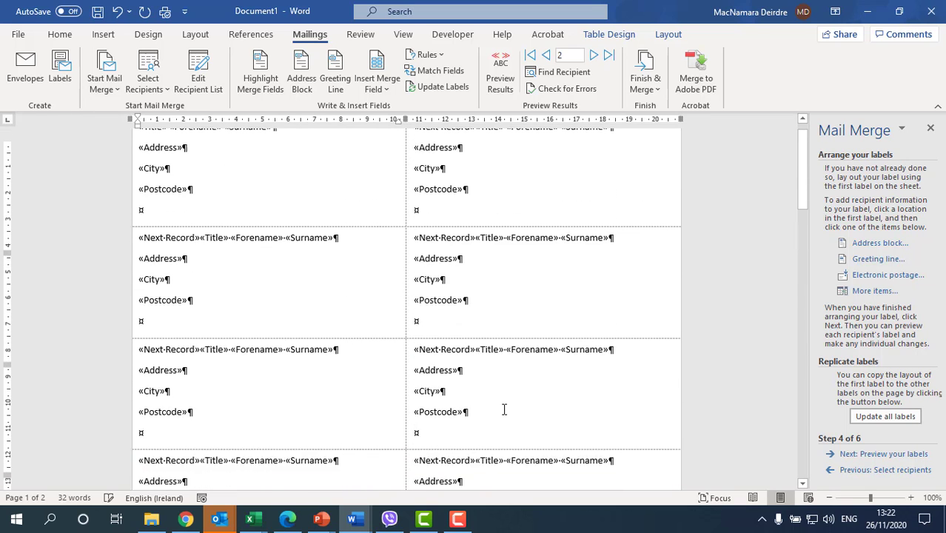
Preview the merged labels and advance the wizard to step 6, Complete the merge.
{"action": "left_click", "coordinate": [878, 471]}
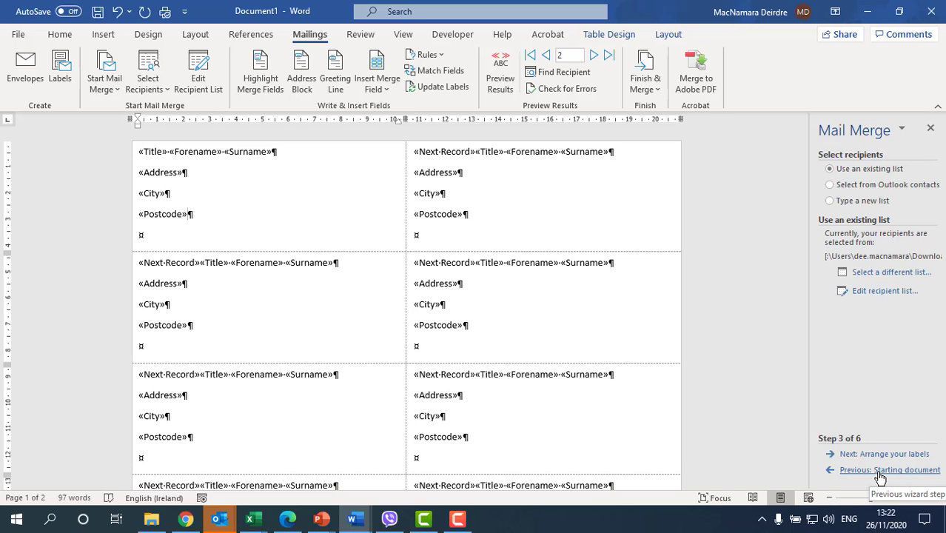
{"action": "left_click", "coordinate": [878, 455]}
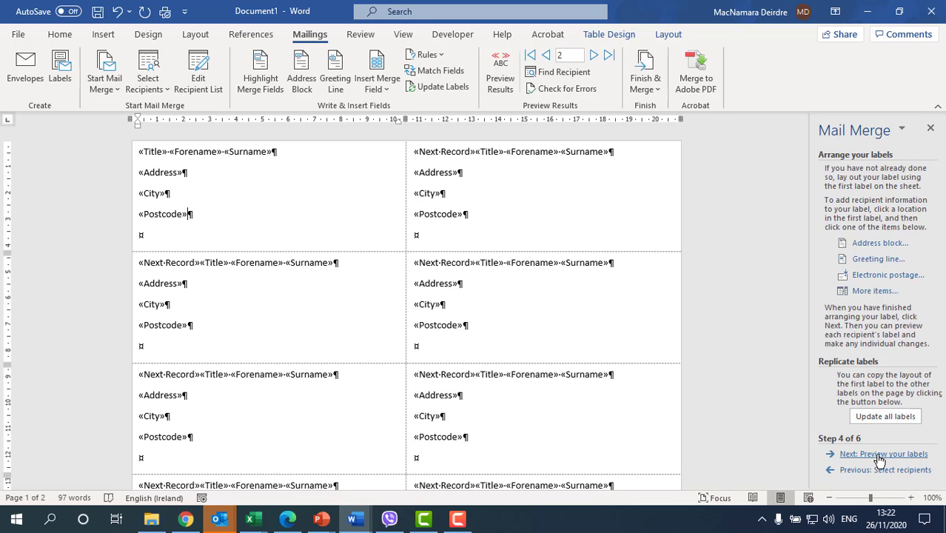
{"action": "left_click", "coordinate": [879, 456]}
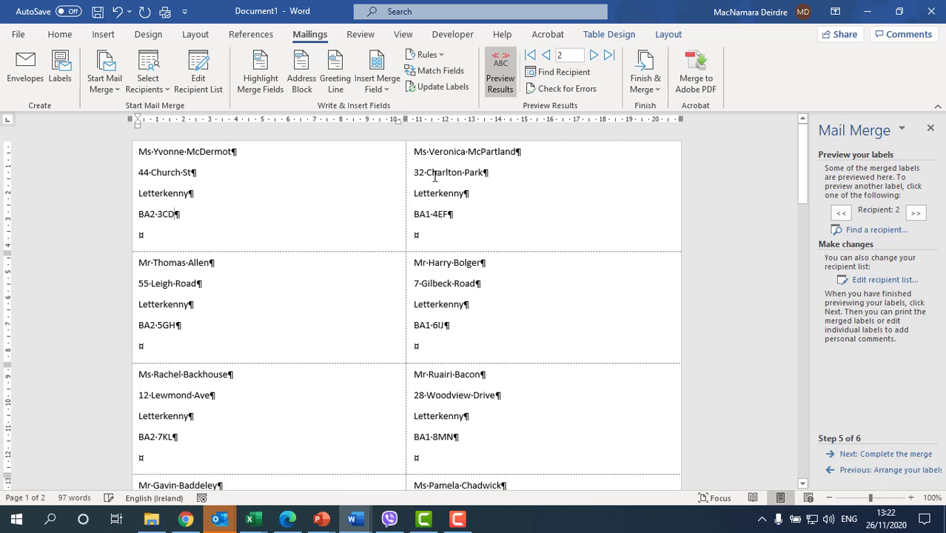
{"action": "scroll", "coordinate": [498, 400], "scroll_direction": "down", "scroll_amount": 3}
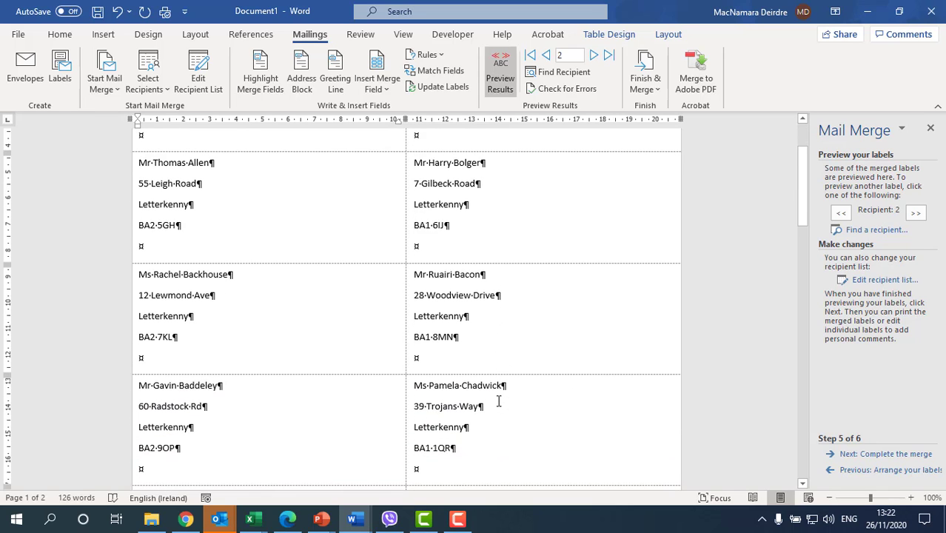
{"action": "scroll", "coordinate": [499, 400], "scroll_direction": "up", "scroll_amount": 3}
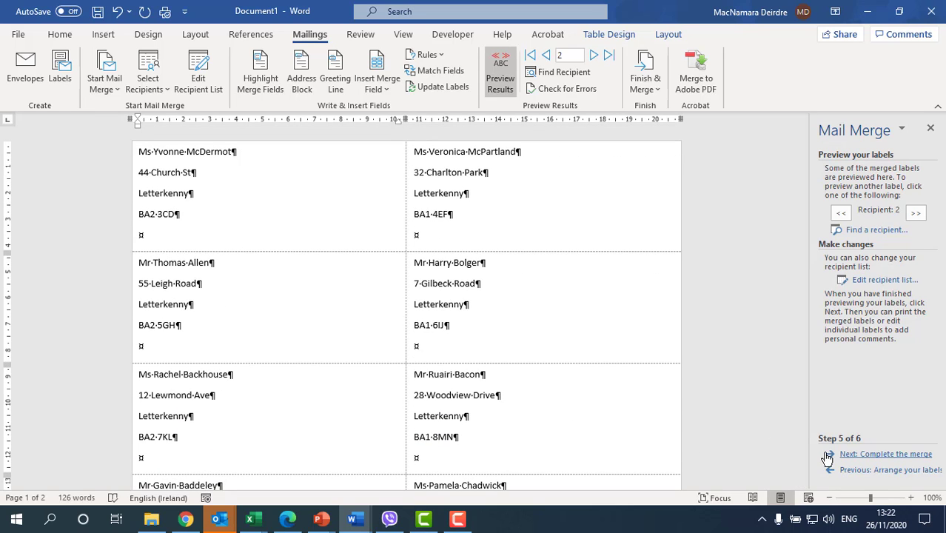
{"action": "left_click", "coordinate": [858, 454]}
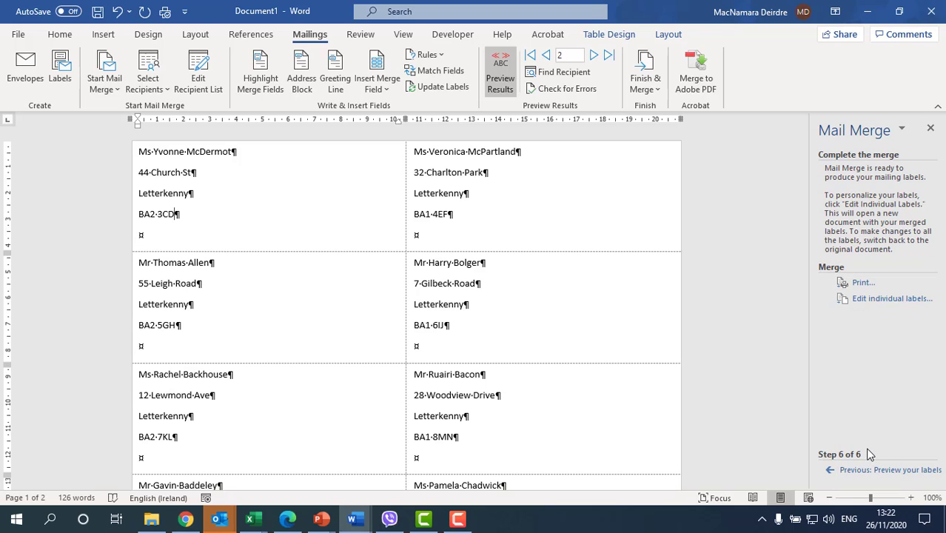